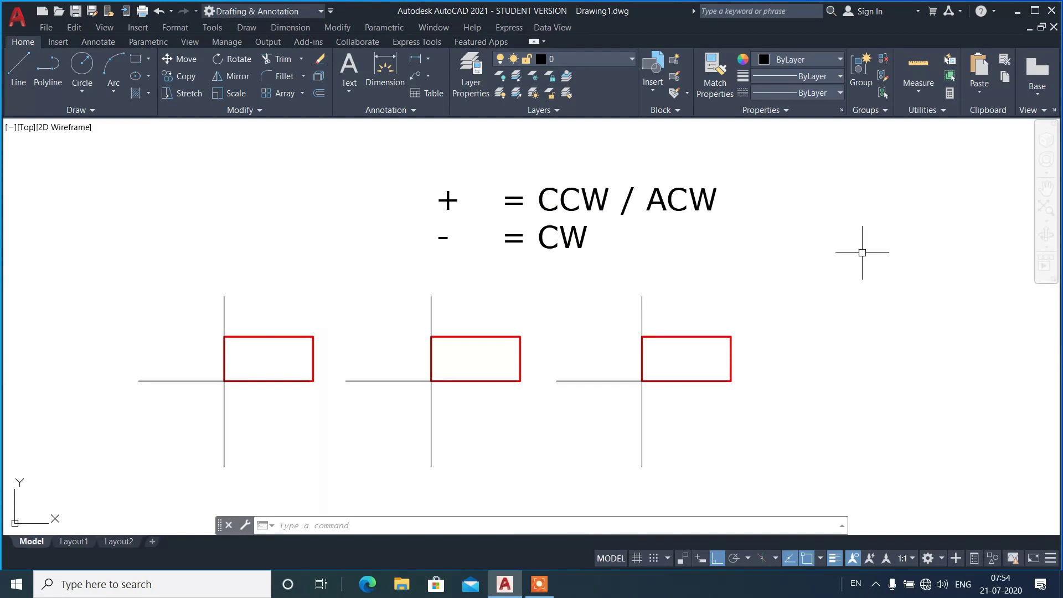
{"action": "left_click", "coordinate": [349, 314]}
{"action": "left_click", "coordinate": [312, 344]}
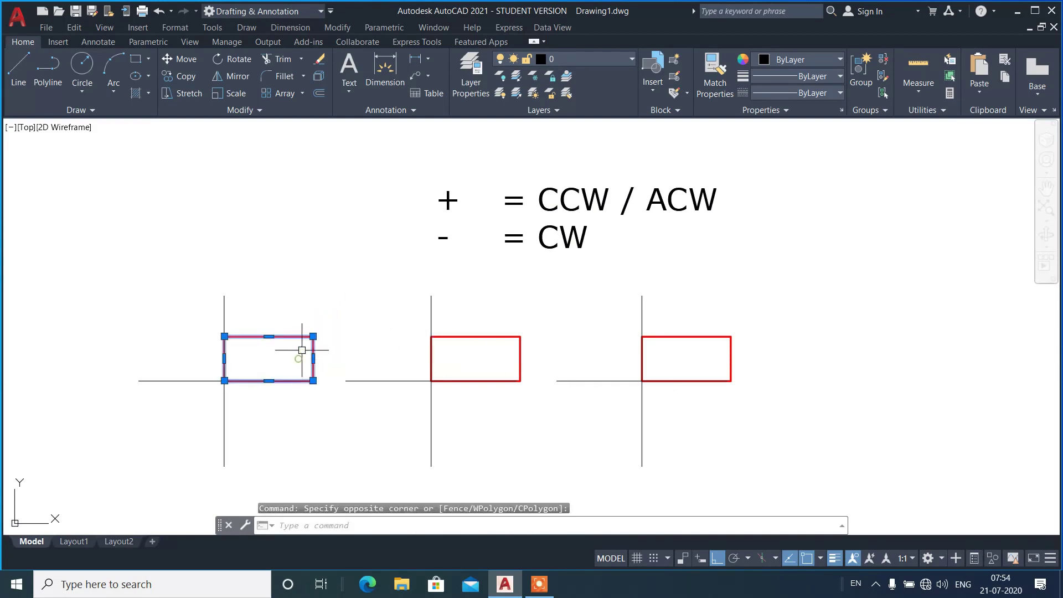
{"action": "right_click", "coordinate": [322, 185]}
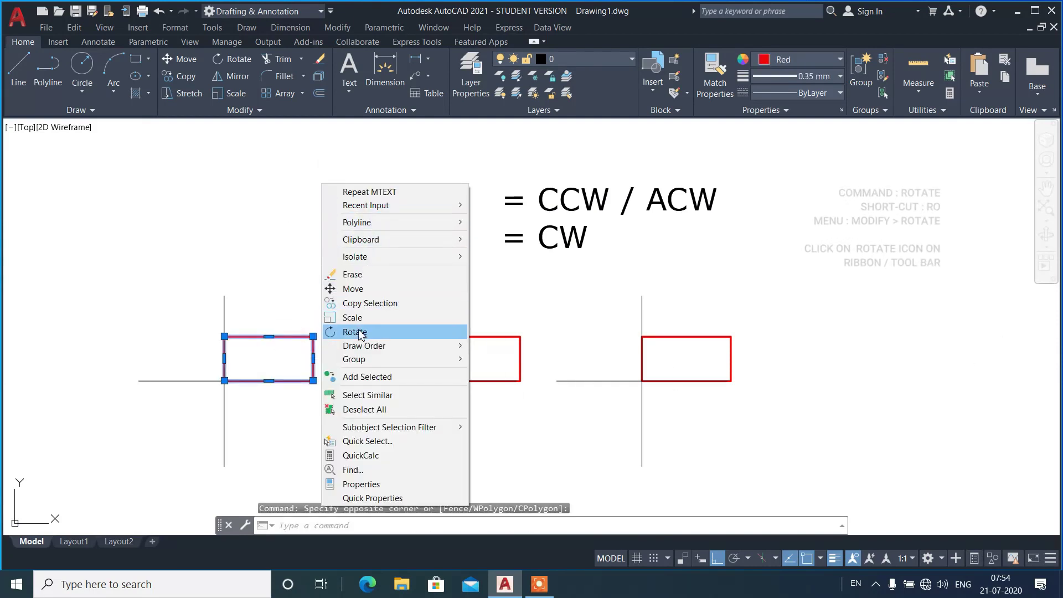
{"action": "left_click", "coordinate": [280, 303]}
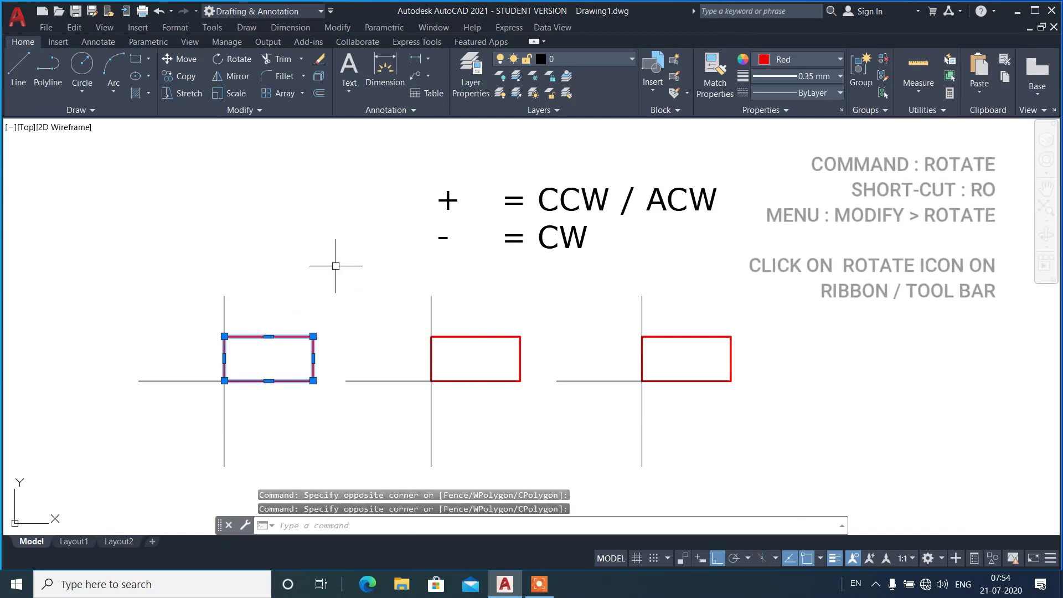
{"action": "left_click", "coordinate": [339, 239]}
{"action": "key", "text": "Escape"}
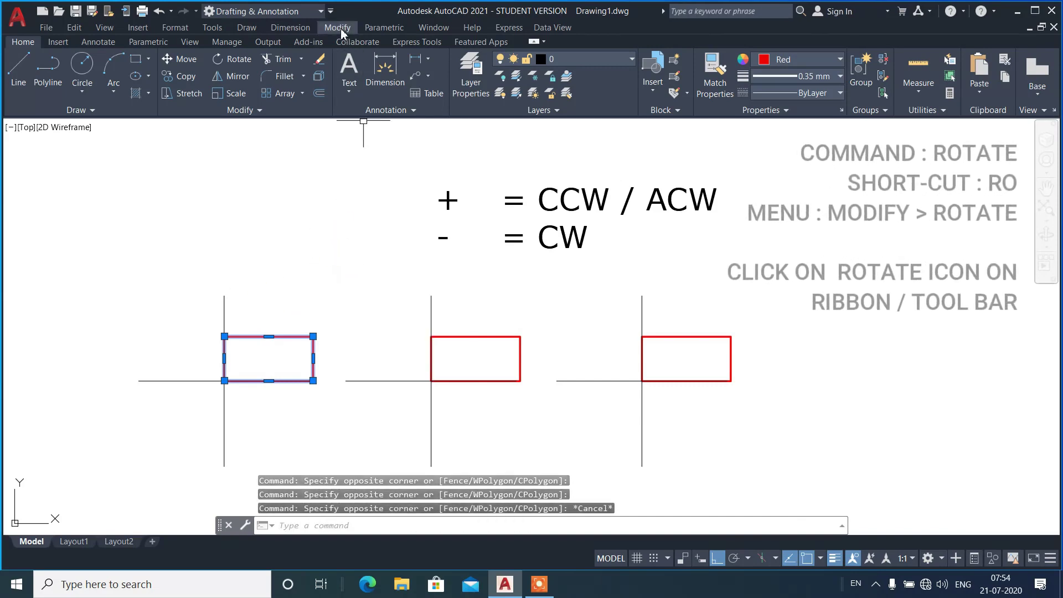
{"action": "left_click", "coordinate": [338, 28]}
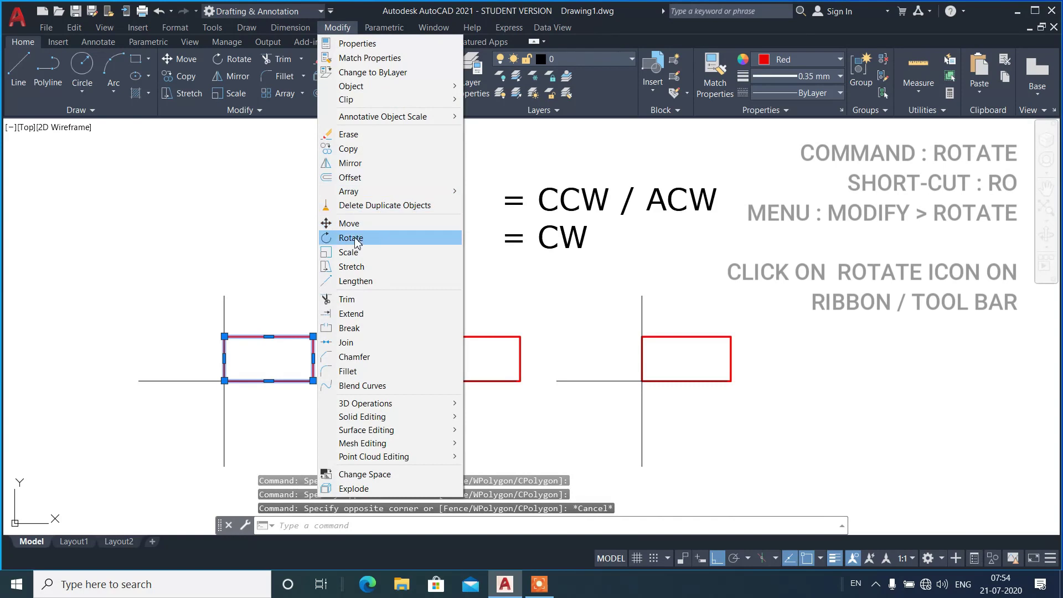
{"action": "left_click", "coordinate": [261, 190]}
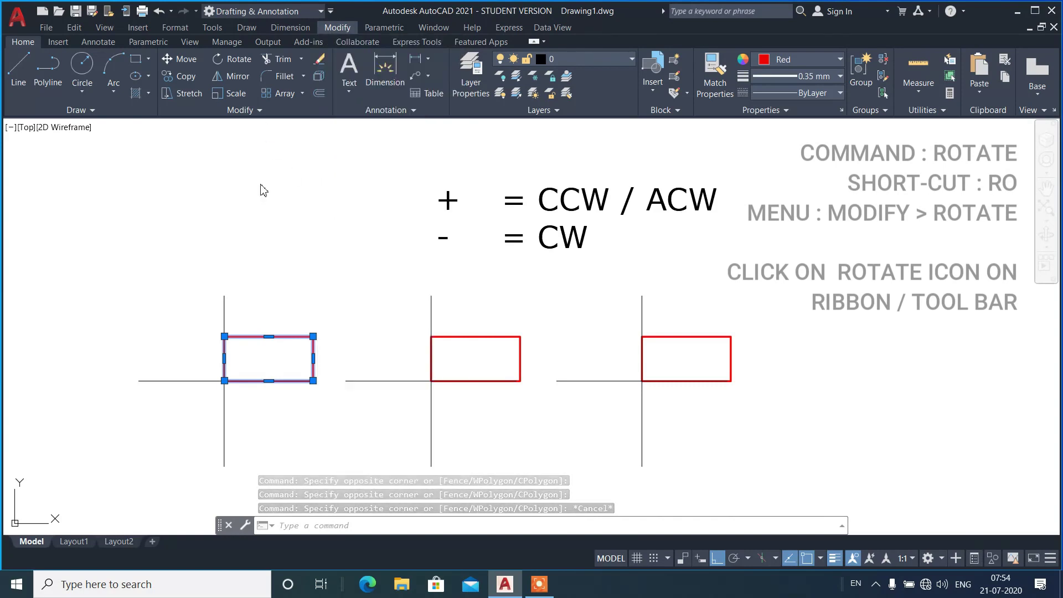
{"action": "left_click", "coordinate": [246, 171]}
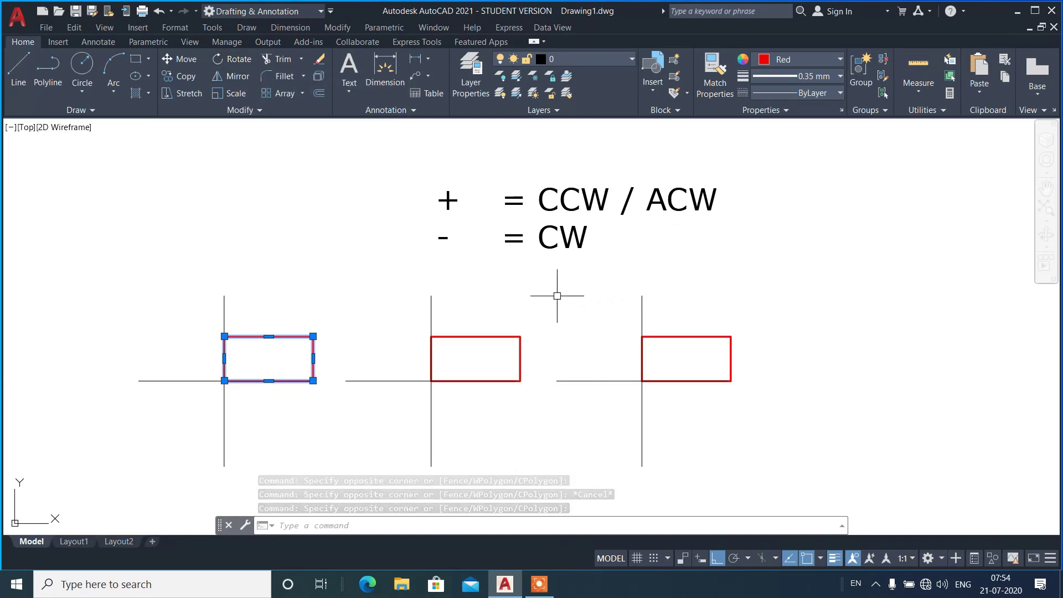
{"action": "key", "text": "Escape"}
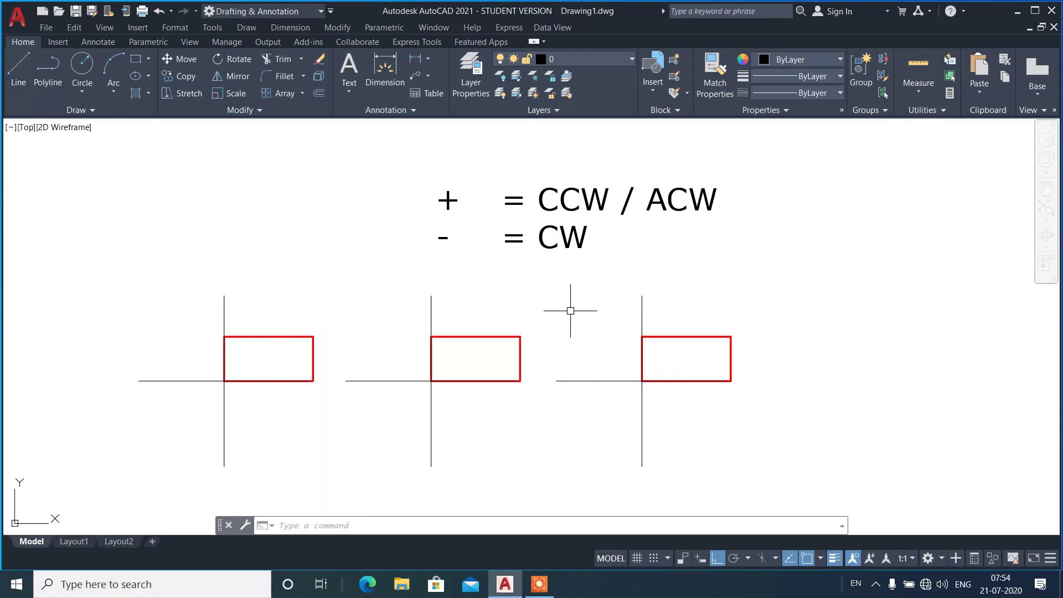
Turn ortho off and preview rotating the middle rectangle about its lower-left corner, then cancel.
{"action": "type", "text": "r"}
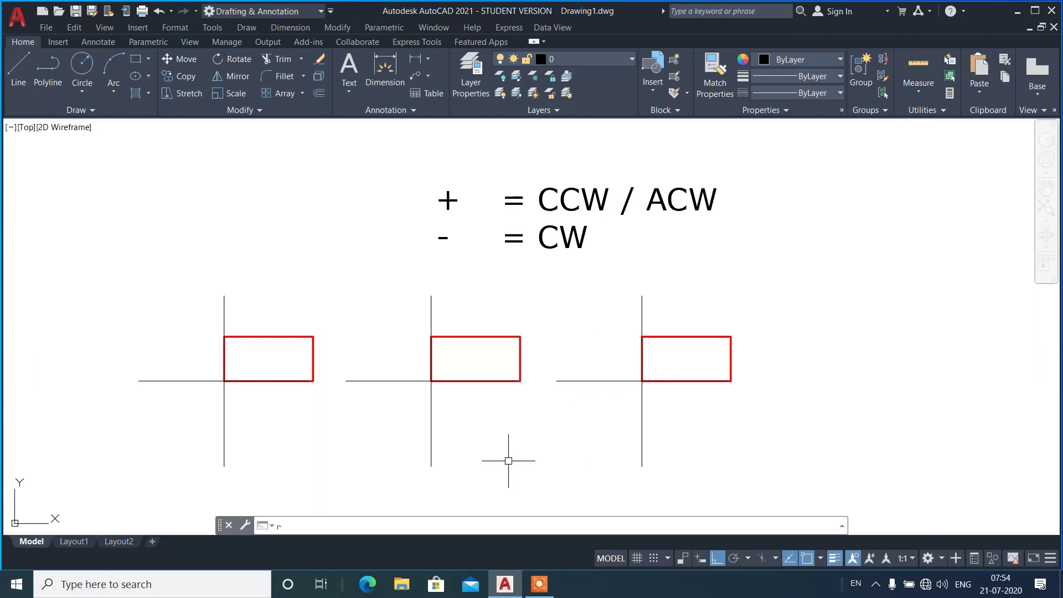
{"action": "key", "text": "BackSpace"}
{"action": "type", "text": "ro"}
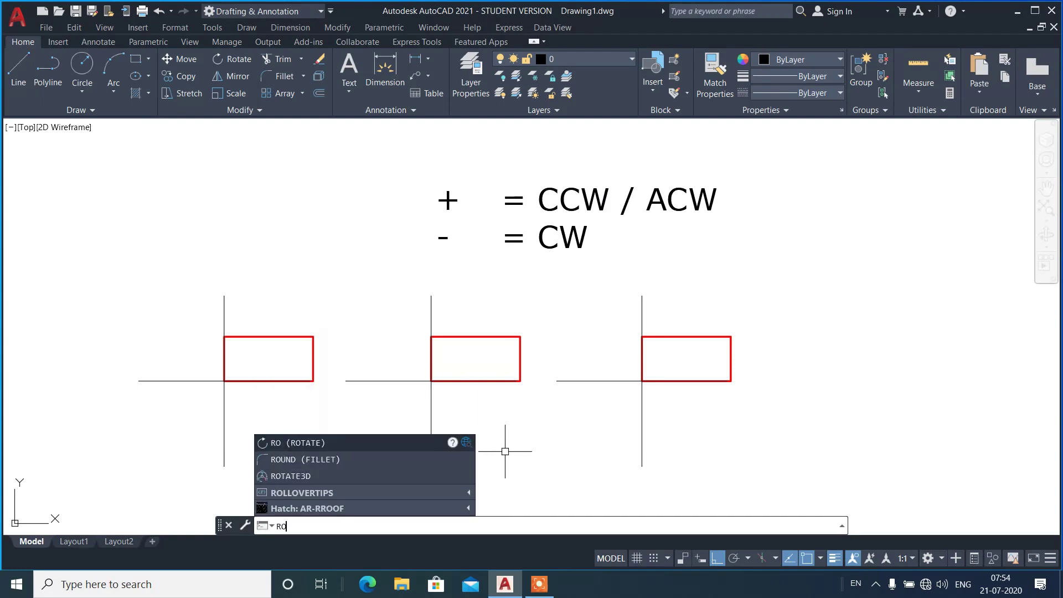
{"action": "key", "text": "Return"}
{"action": "scroll", "coordinate": [405, 381], "scroll_direction": "up", "scroll_amount": 2}
{"action": "left_click", "coordinate": [521, 308]}
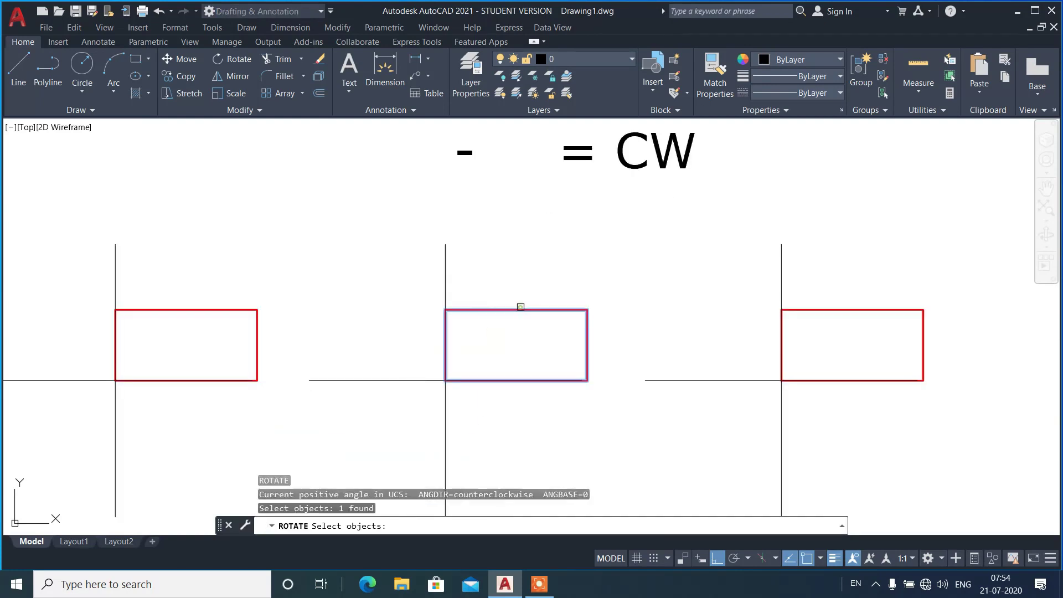
{"action": "key", "text": "Return"}
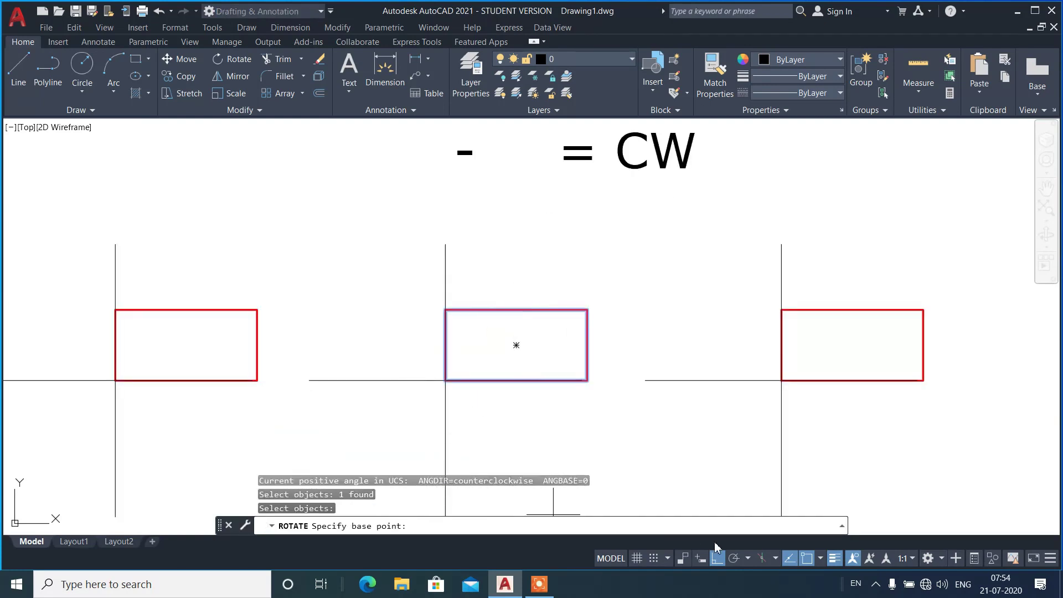
{"action": "left_click", "coordinate": [726, 559]}
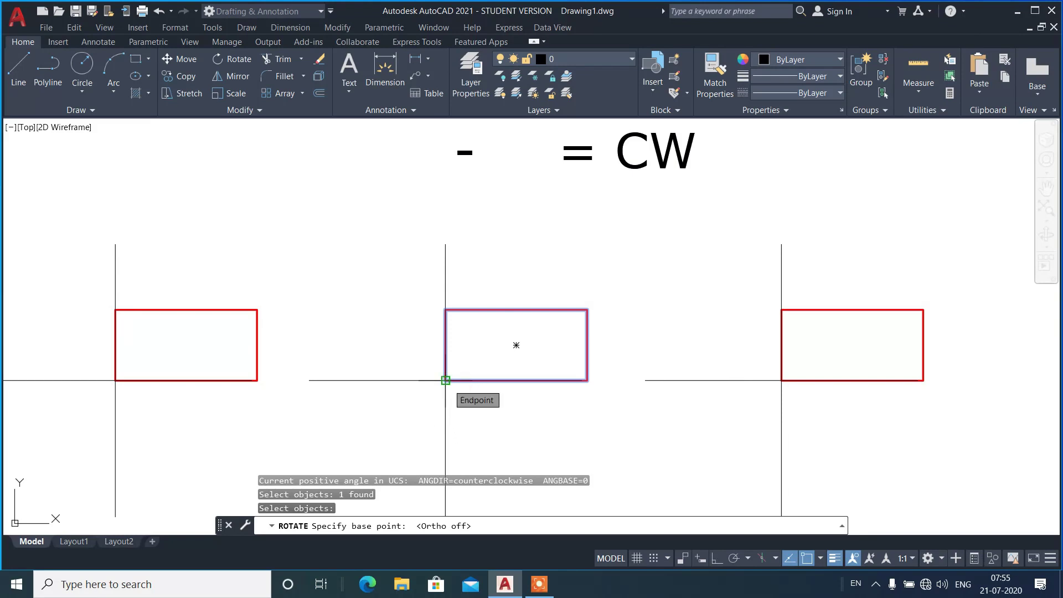
{"action": "left_click", "coordinate": [445, 381]}
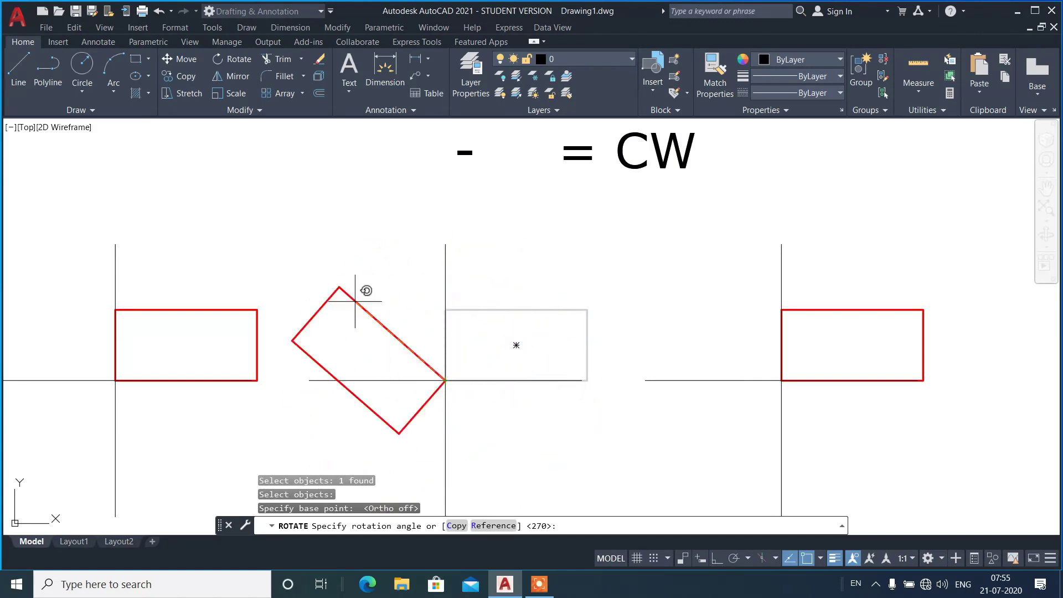
{"action": "key", "text": "Escape"}
Preview rotating the middle rectangle about its top-right and lower-right corners, cancelling each.
{"action": "key", "text": "Return"}
{"action": "left_click", "coordinate": [553, 340]}
{"action": "left_click", "coordinate": [518, 273]}
{"action": "key", "text": "Return"}
{"action": "left_click", "coordinate": [587, 310]}
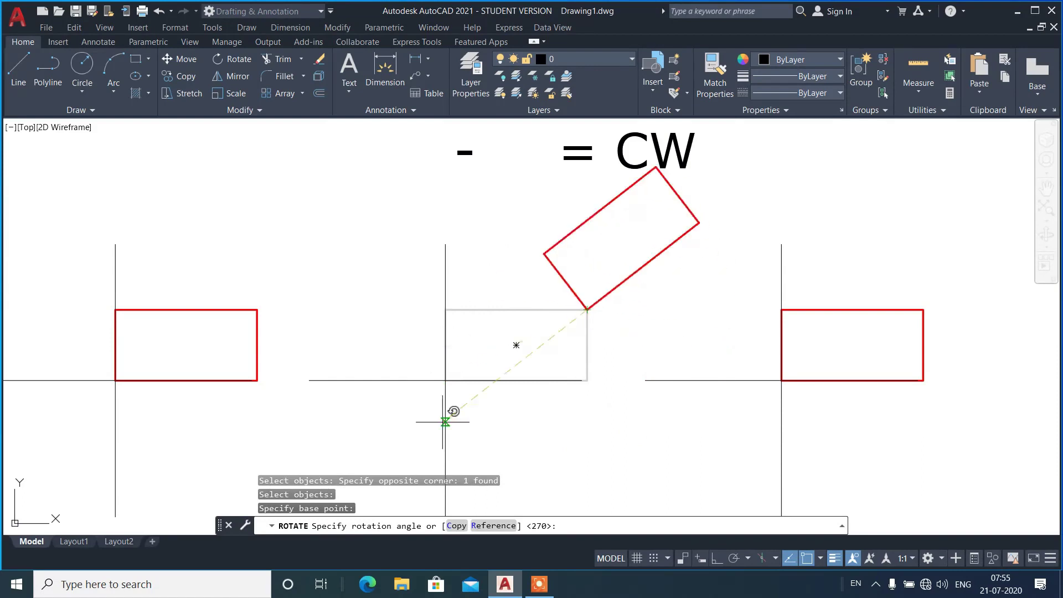
{"action": "key", "text": "Escape"}
{"action": "key", "text": "Return"}
{"action": "left_click", "coordinate": [597, 336]}
{"action": "left_click", "coordinate": [570, 313]}
{"action": "key", "text": "Return"}
{"action": "left_click", "coordinate": [586, 381]}
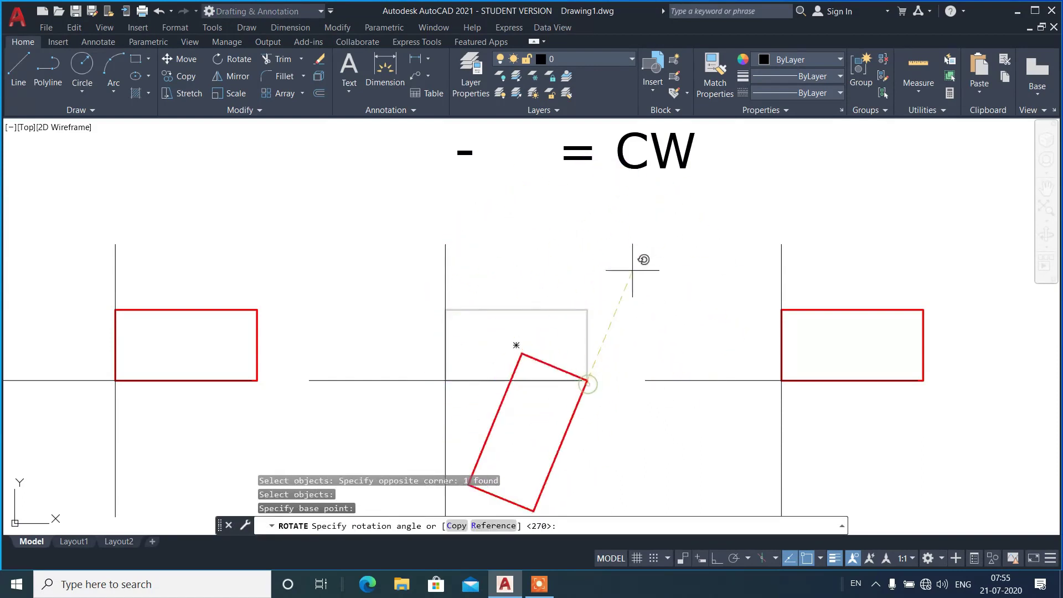
{"action": "key", "text": "Escape"}
Preview rotating the middle rectangle about its centre, then cancel.
{"action": "key", "text": "Return"}
{"action": "left_click", "coordinate": [593, 364]}
{"action": "left_click", "coordinate": [572, 333]}
{"action": "key", "text": "Return"}
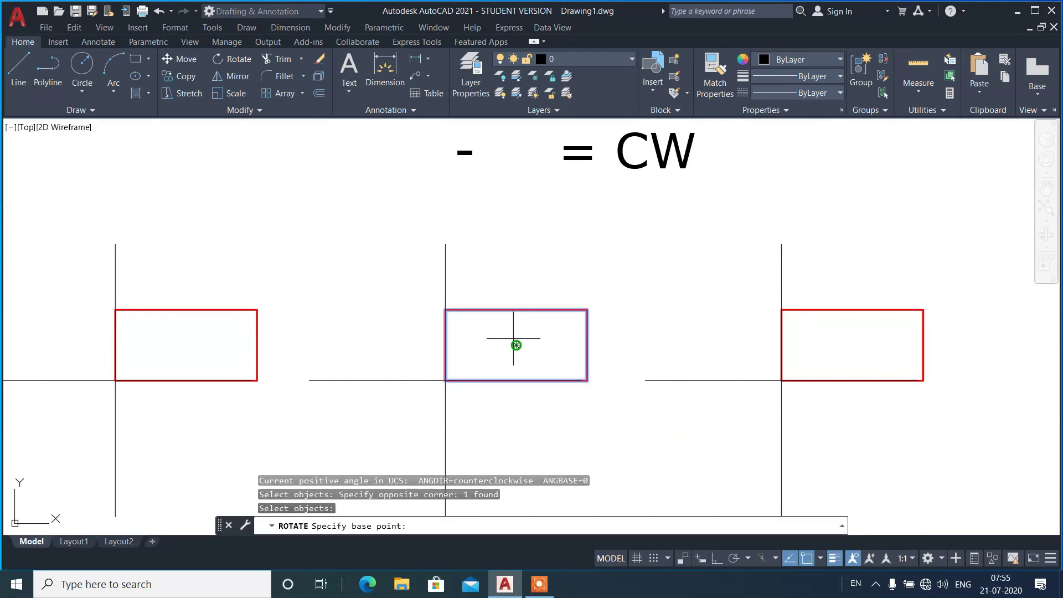
{"action": "left_click", "coordinate": [516, 345]}
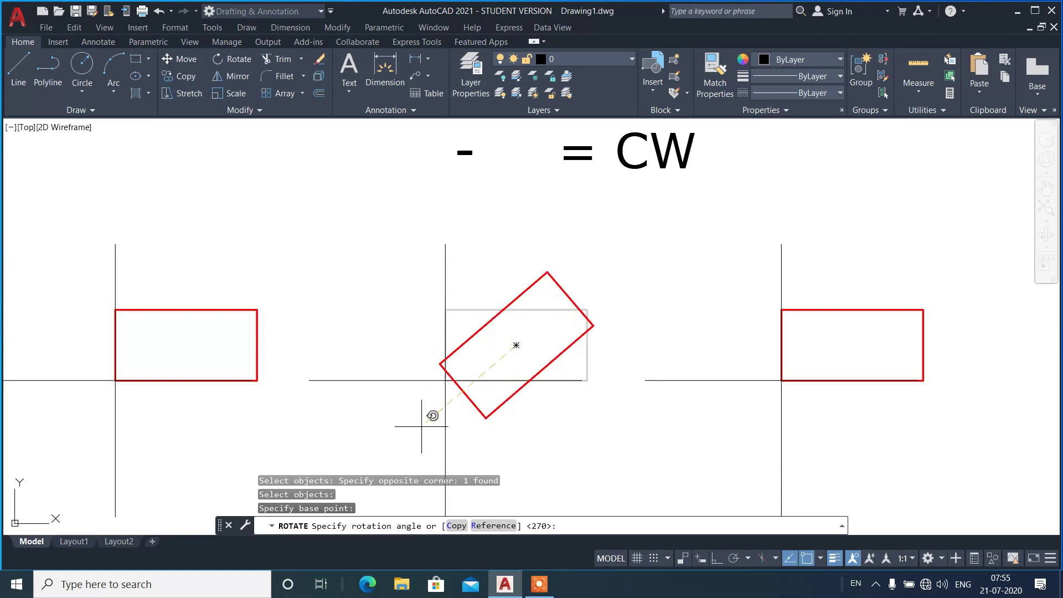
{"action": "key", "text": "Escape"}
Rotate the middle rectangle 30° counterclockwise about its lower-left corner.
{"action": "key", "text": "Return"}
{"action": "left_click", "coordinate": [621, 297]}
{"action": "left_click", "coordinate": [561, 334]}
{"action": "key", "text": "Return"}
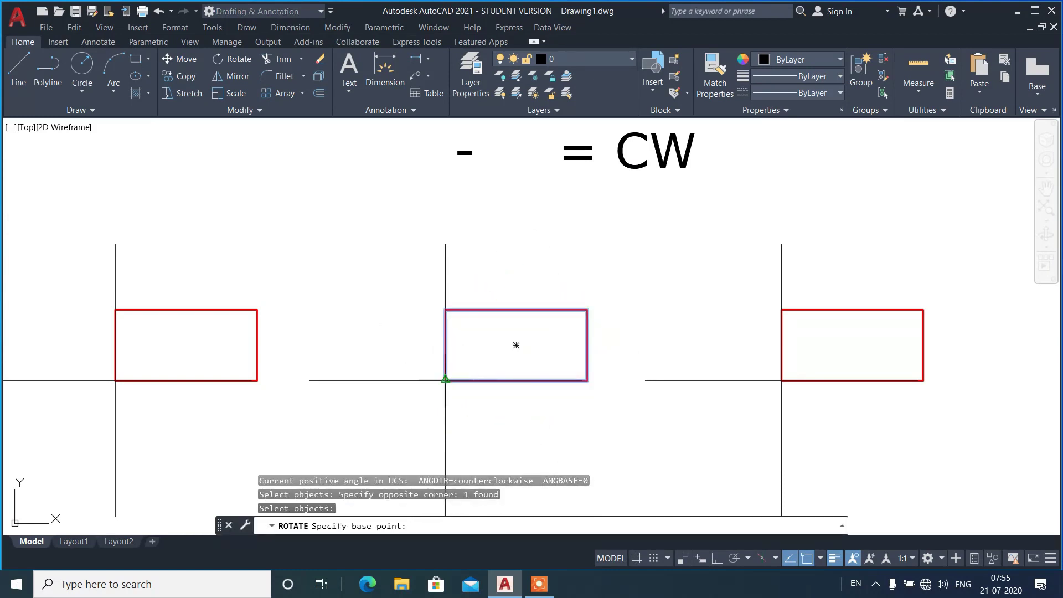
{"action": "left_click", "coordinate": [445, 381]}
{"action": "type", "text": "30"}
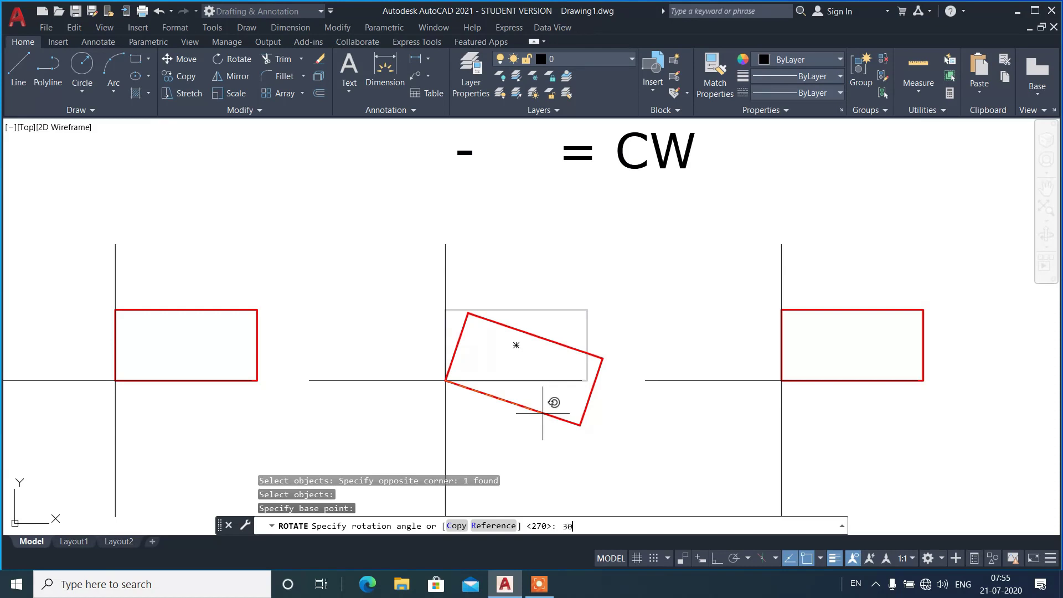
{"action": "key", "text": "Return"}
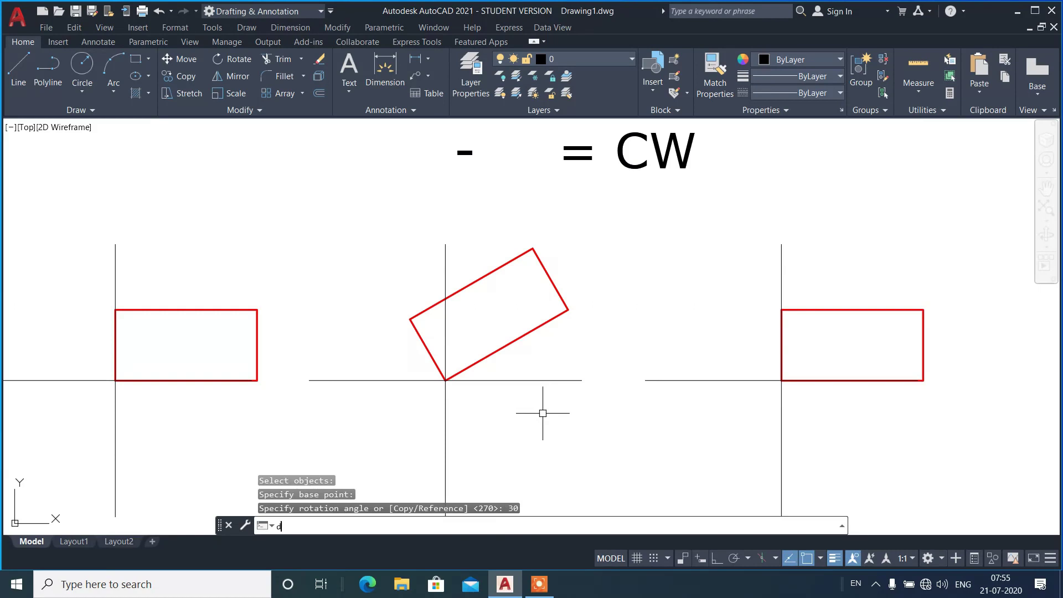
Add a 30° angular dimension between the horizontal axis and the rectangle's bottom edge.
{"action": "type", "text": "n"}
{"action": "key", "text": "Return"}
{"action": "left_click", "coordinate": [498, 381]}
{"action": "left_click", "coordinate": [496, 355]}
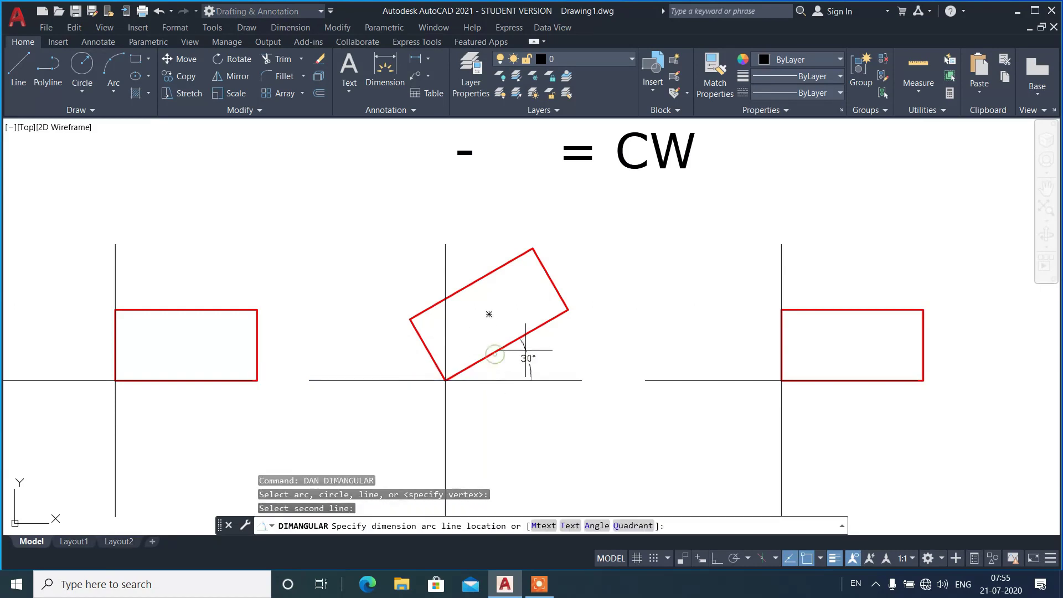
{"action": "scroll", "coordinate": [529, 354], "scroll_direction": "up", "scroll_amount": 4}
{"action": "left_click", "coordinate": [544, 363]}
Rotate the right rectangle -30° (clockwise) about its lower-left corner.
{"action": "scroll", "coordinate": [320, 367], "scroll_direction": "down", "scroll_amount": 3}
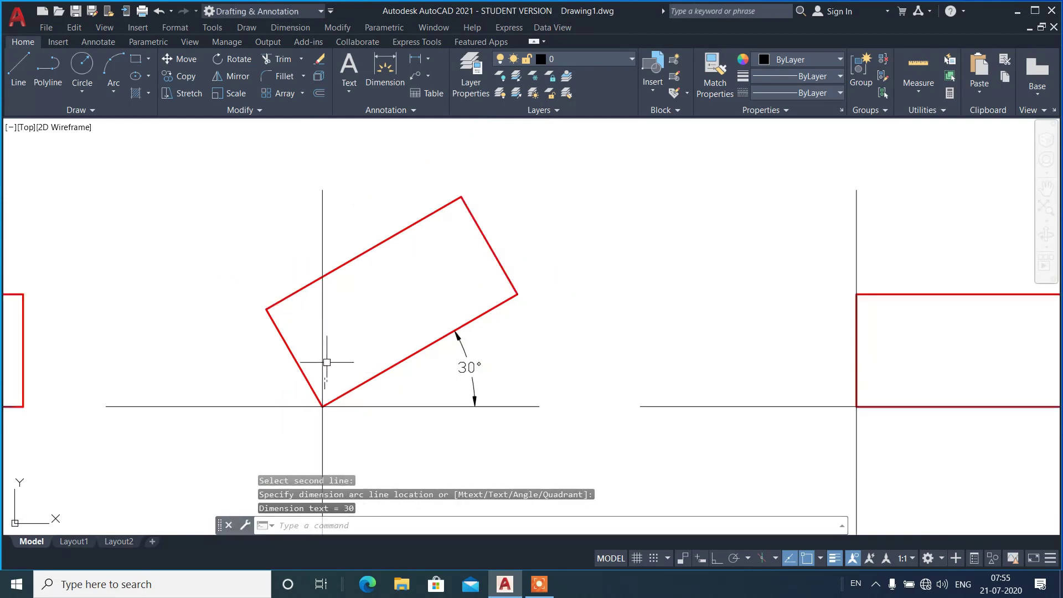
{"action": "type", "text": "ro"}
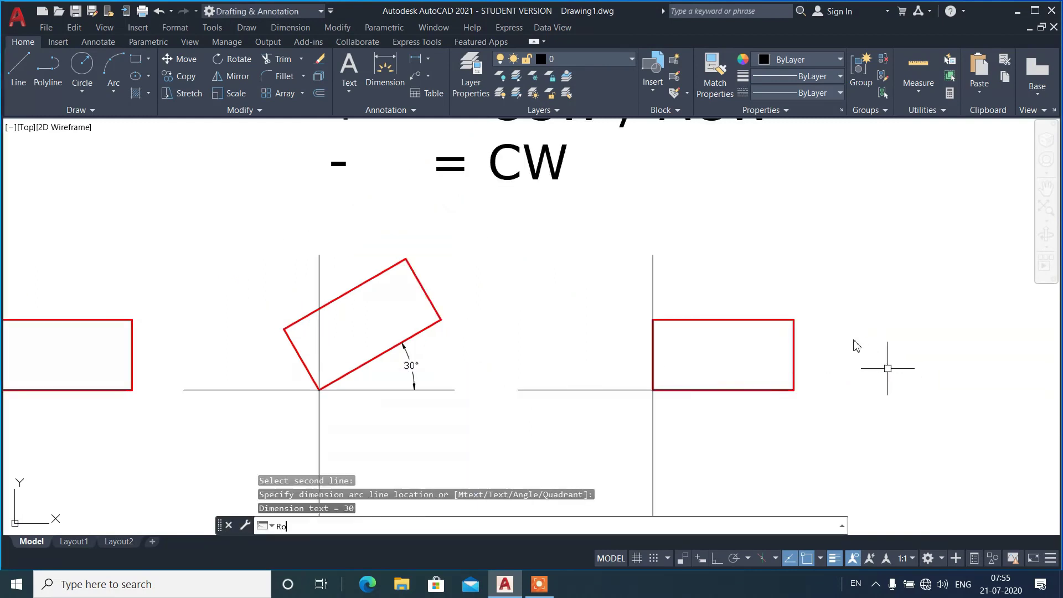
{"action": "key", "text": "Return"}
{"action": "left_click", "coordinate": [809, 306]}
{"action": "left_click", "coordinate": [769, 347]}
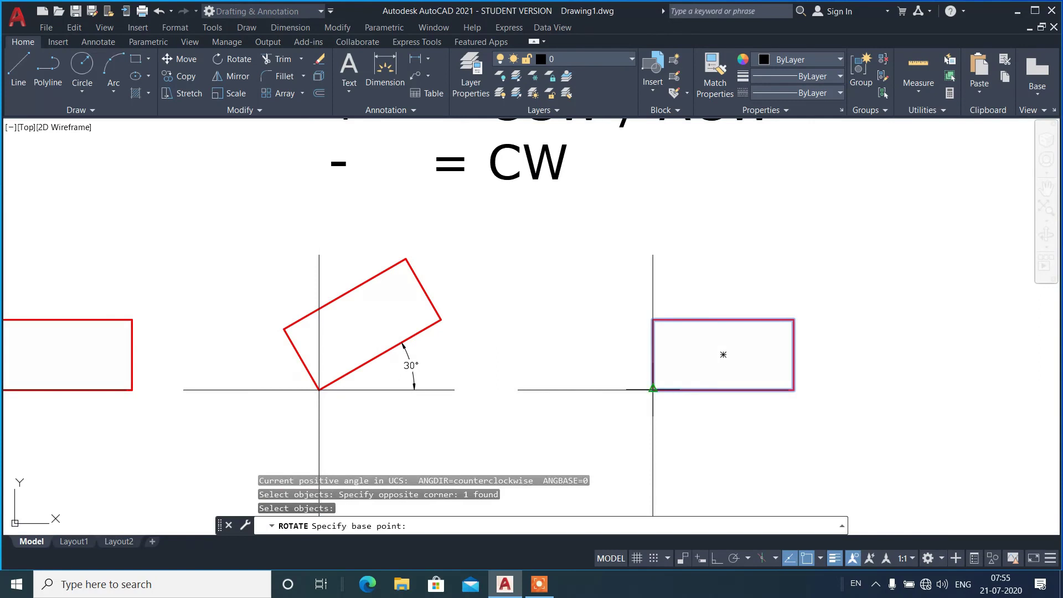
{"action": "left_click", "coordinate": [652, 389]}
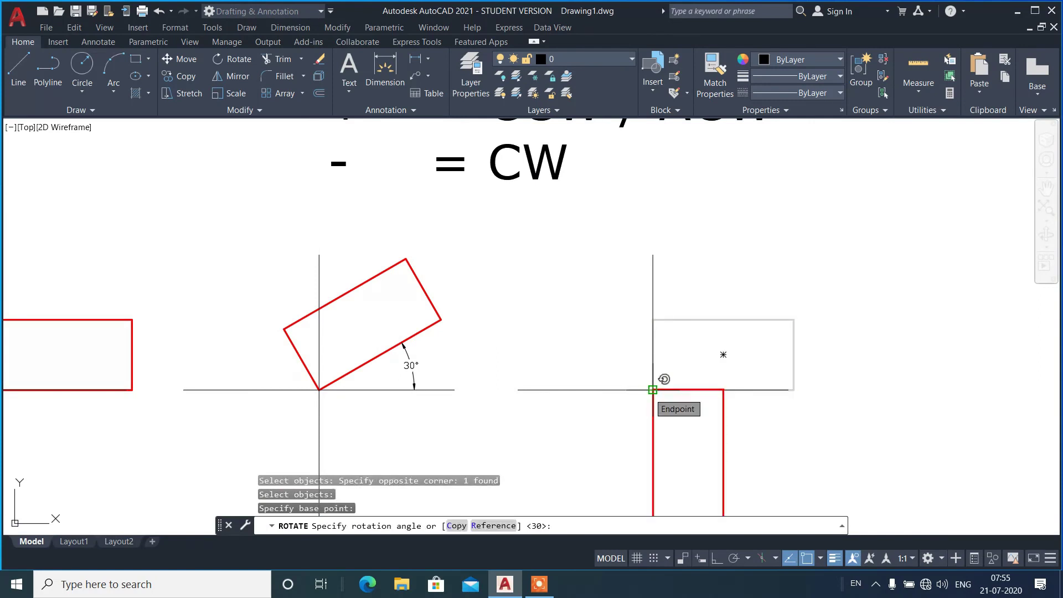
{"action": "type", "text": "-30"}
{"action": "key", "text": "Return"}
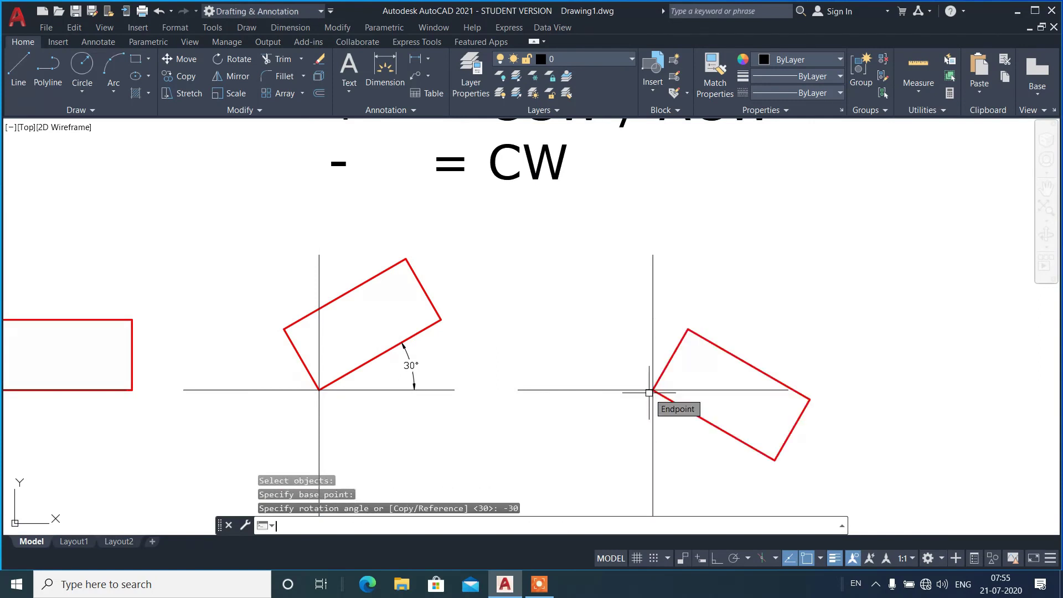
Add a 30° angular dimension below the axis, between the axis and the rectangle's lower edge.
{"action": "type", "text": "dan"}
{"action": "key", "text": "Return"}
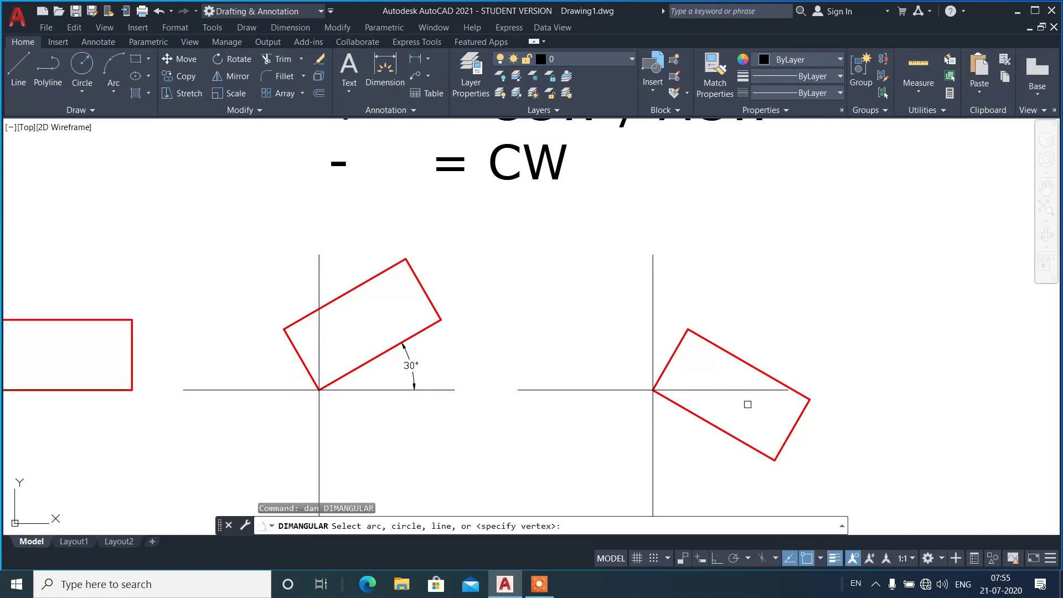
{"action": "left_click", "coordinate": [720, 389]}
{"action": "left_click", "coordinate": [700, 418]}
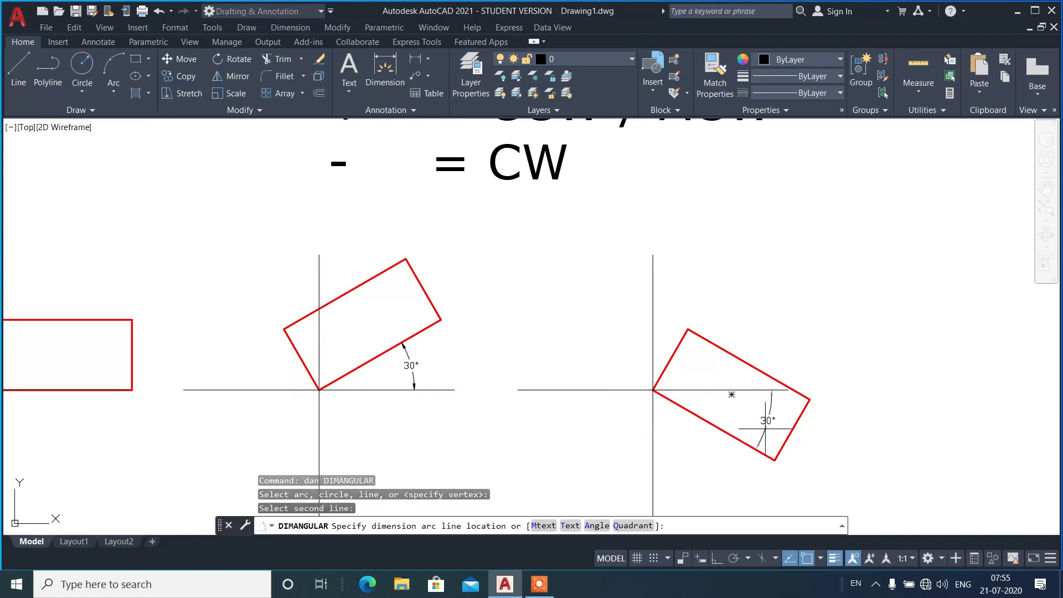
{"action": "scroll", "coordinate": [768, 428], "scroll_direction": "up", "scroll_amount": 1}
{"action": "left_click", "coordinate": [744, 412]}
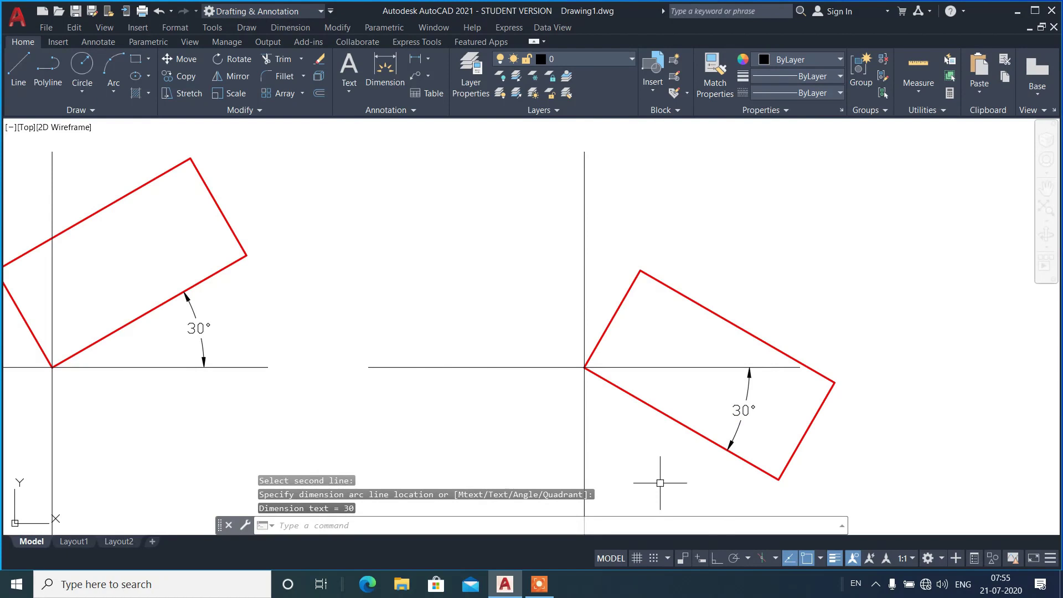
{"action": "scroll", "coordinate": [860, 416], "scroll_direction": "down", "scroll_amount": 2}
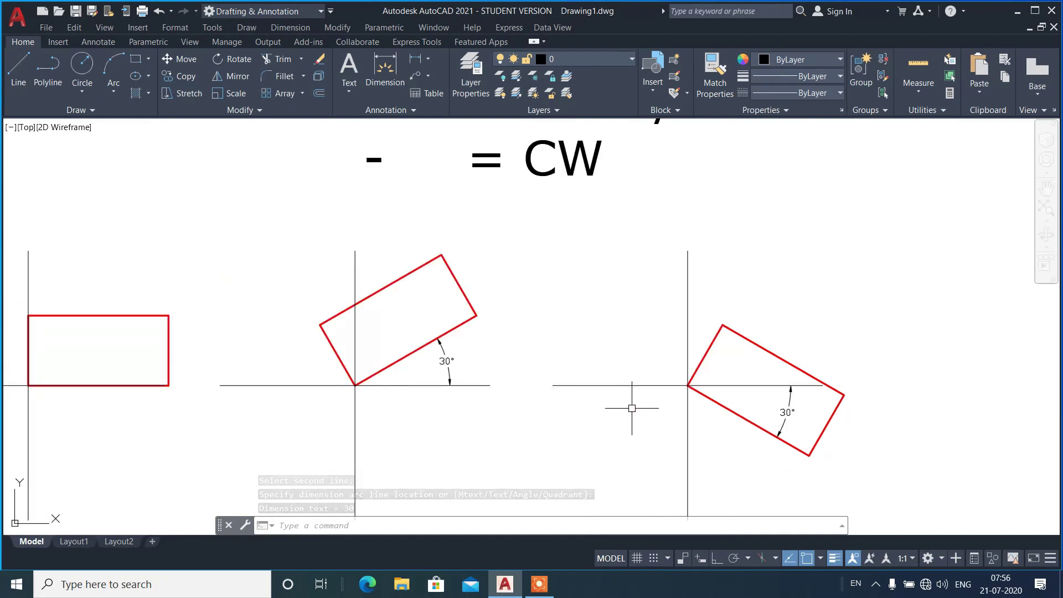
Erase all the rectangles, dimensions and text from the drawing.
{"action": "scroll", "coordinate": [713, 428], "scroll_direction": "down", "scroll_amount": 3}
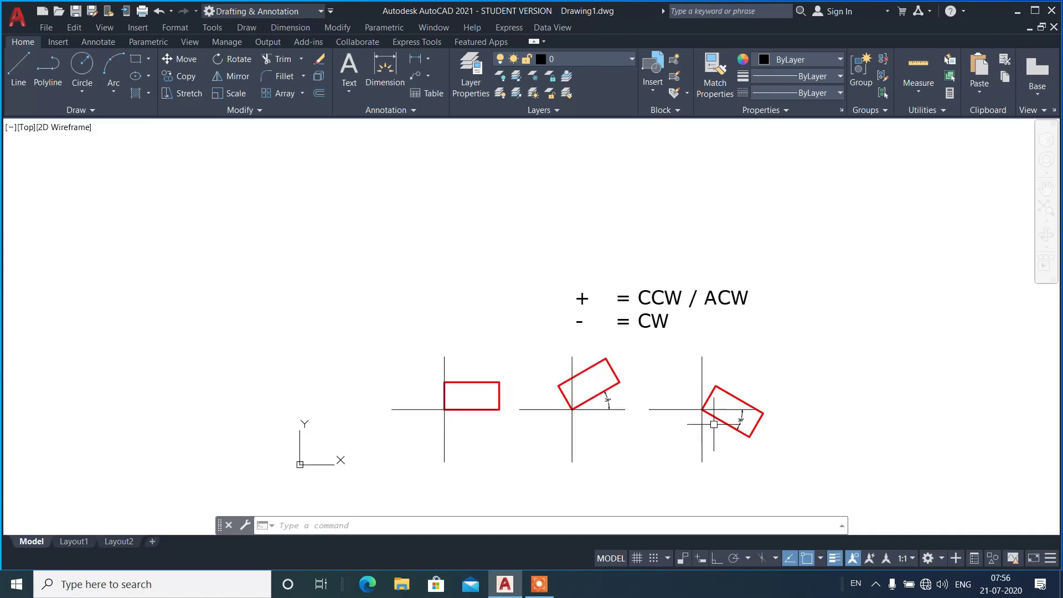
{"action": "left_click", "coordinate": [790, 468]}
{"action": "left_click", "coordinate": [380, 263]}
{"action": "type", "text": "e"}
{"action": "key", "text": "Return"}
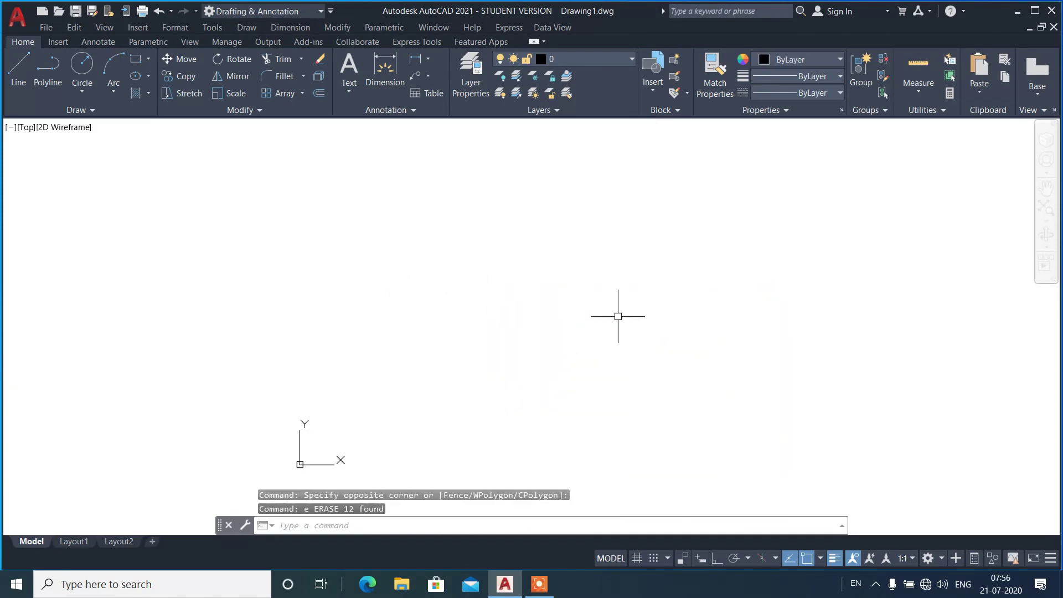
Draw a large circle and a small concentric circle at the same centre.
{"action": "type", "text": "c"}
{"action": "key", "text": "Return"}
{"action": "left_click", "coordinate": [450, 355]}
{"action": "left_click", "coordinate": [554, 346]}
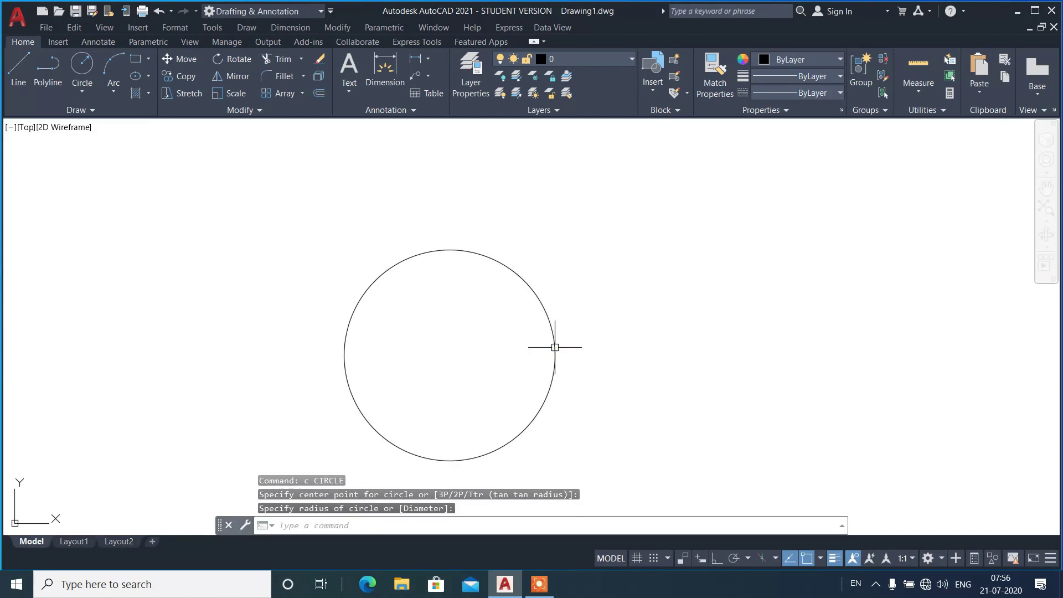
{"action": "type", "text": "c"}
{"action": "key", "text": "Return"}
{"action": "left_click", "coordinate": [450, 355]}
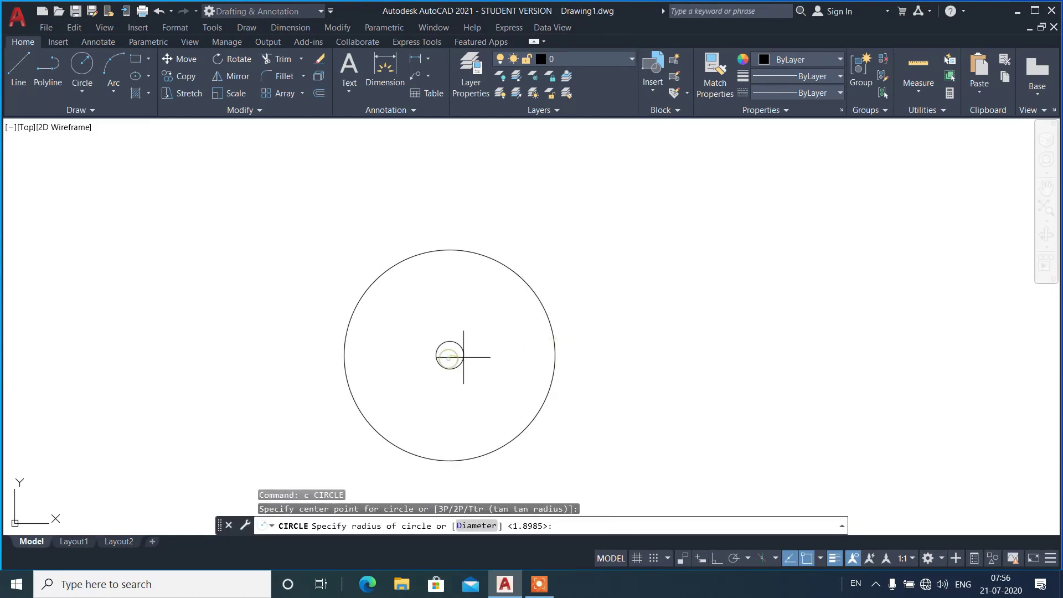
Draw a straight guide line from the centre to the right edge, plus a bent line above it.
{"action": "scroll", "coordinate": [488, 357], "scroll_direction": "up", "scroll_amount": 4}
{"action": "type", "text": "l"}
{"action": "key", "text": "Return"}
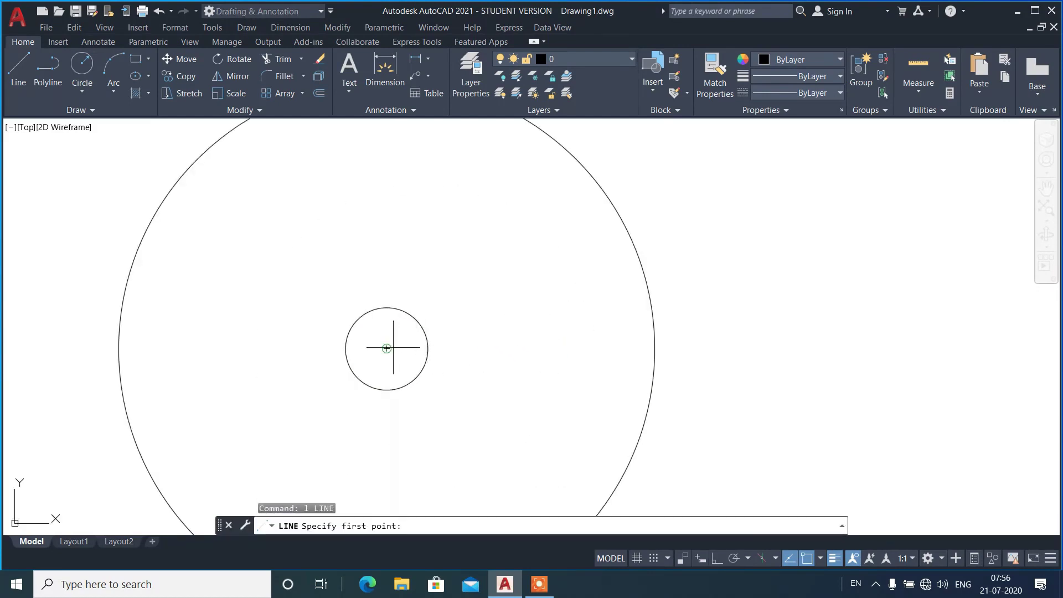
{"action": "left_click", "coordinate": [387, 348]}
{"action": "left_click", "coordinate": [656, 348]}
{"action": "key", "text": "Return"}
{"action": "key", "text": "Return"}
{"action": "left_click", "coordinate": [386, 348]}
{"action": "left_click", "coordinate": [525, 320]}
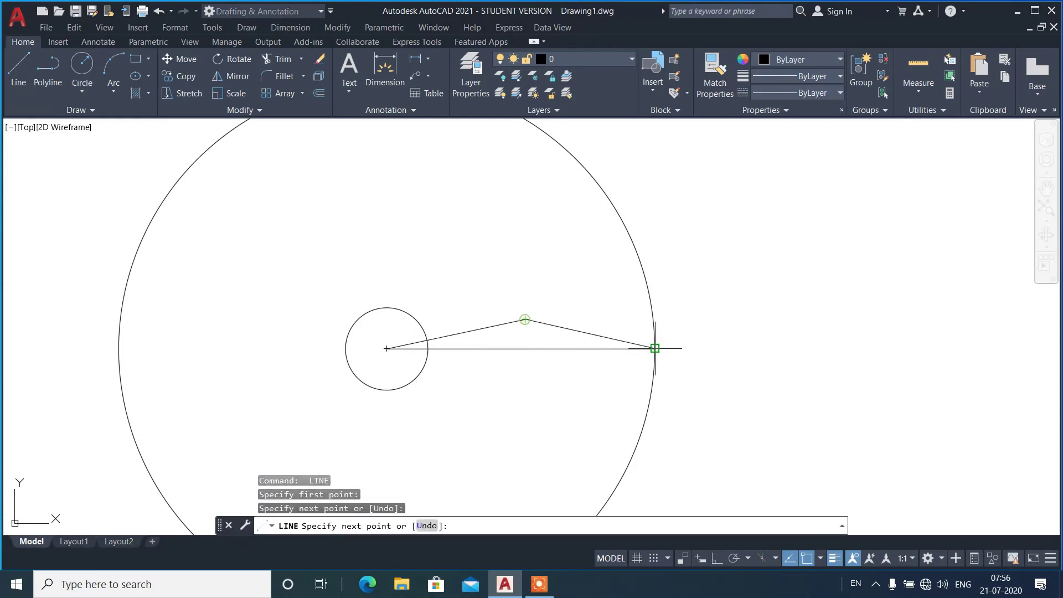
{"action": "left_click", "coordinate": [656, 348]}
{"action": "key", "text": "Return"}
Mirror the two slanted segments across the guide line, keeping the originals.
{"action": "left_click", "coordinate": [526, 334]}
{"action": "left_click", "coordinate": [503, 280]}
{"action": "type", "text": "m"}
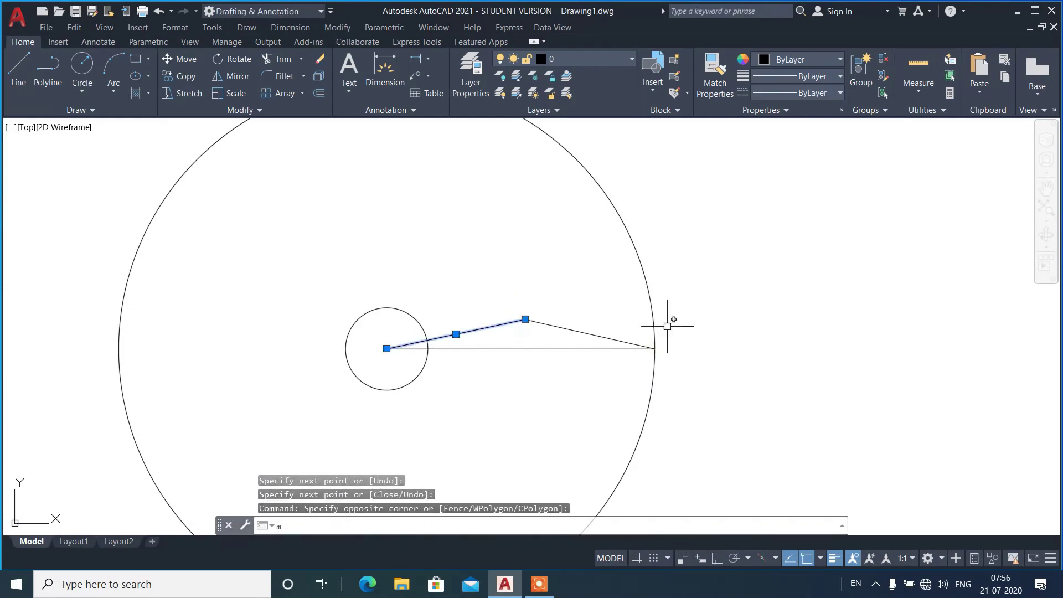
{"action": "type", "text": "i"}
{"action": "key", "text": "Return"}
{"action": "key", "text": "Escape"}
{"action": "left_click", "coordinate": [542, 309]}
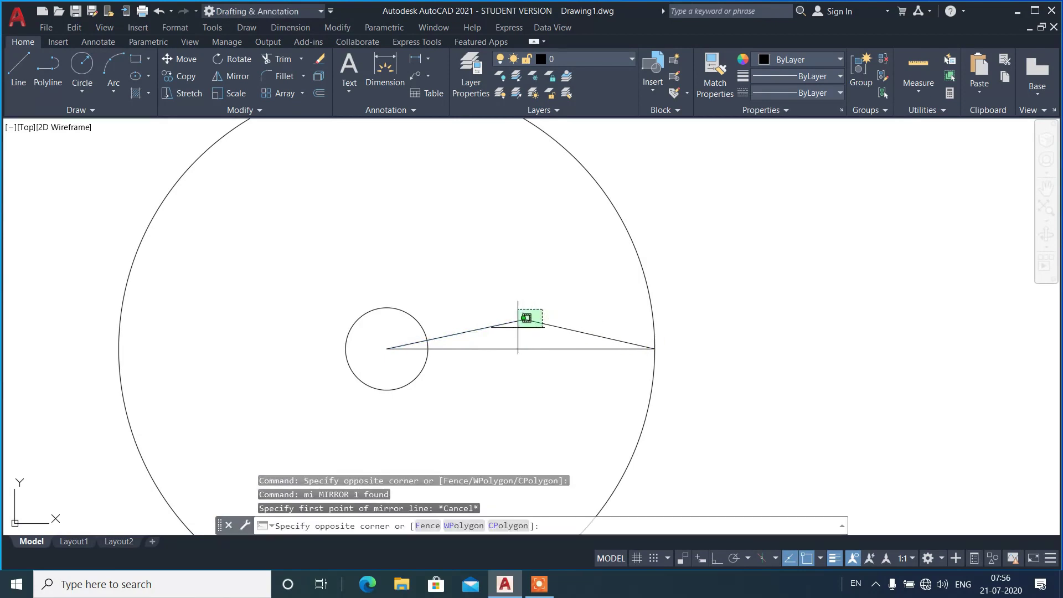
{"action": "left_click", "coordinate": [518, 327]}
{"action": "type", "text": "mi"}
{"action": "key", "text": "Return"}
{"action": "left_click", "coordinate": [655, 349]}
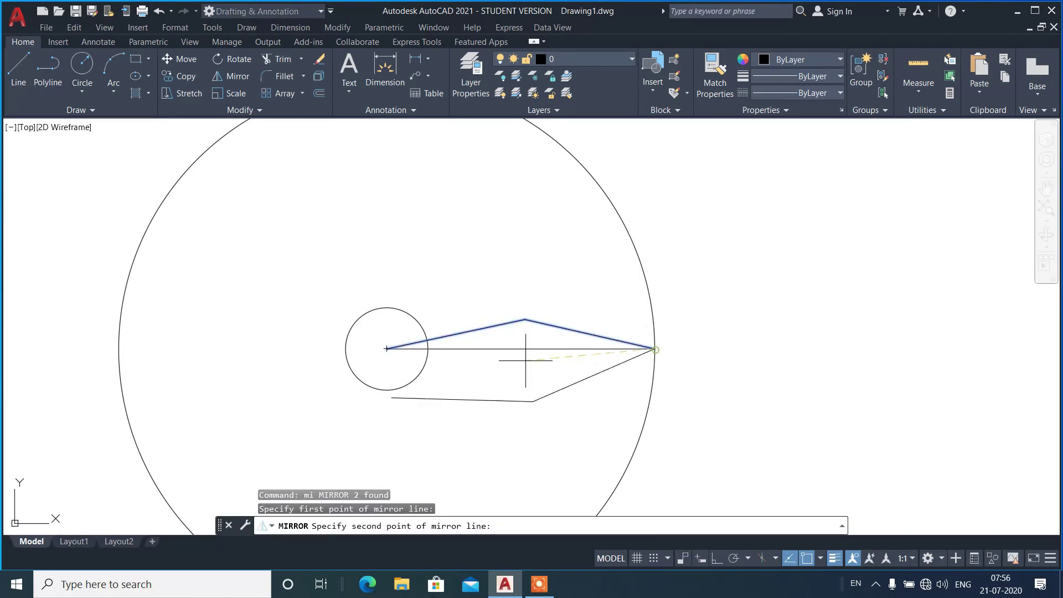
{"action": "left_click", "coordinate": [387, 348]}
{"action": "key", "text": "Return"}
Delete the guide line and trim the diamond's segment ends inside the small circle.
{"action": "left_click", "coordinate": [454, 348]}
{"action": "key", "text": "Delete"}
{"action": "type", "text": "tr"}
{"action": "key", "text": "Return"}
{"action": "left_click", "coordinate": [404, 353]}
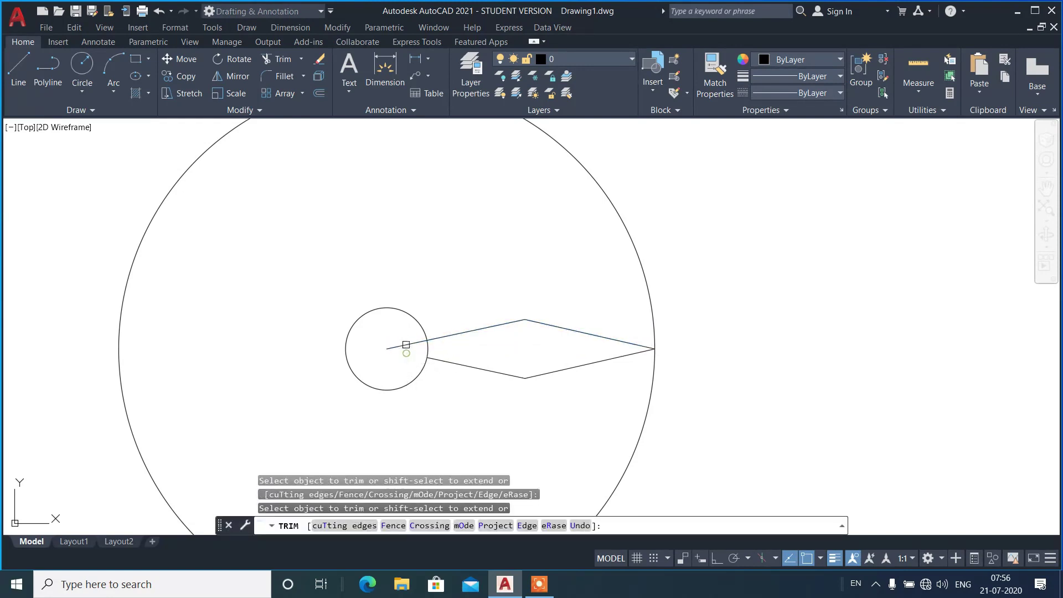
{"action": "left_click", "coordinate": [408, 344]}
{"action": "scroll", "coordinate": [503, 297], "scroll_direction": "down", "scroll_amount": 2}
{"action": "left_click", "coordinate": [534, 284]}
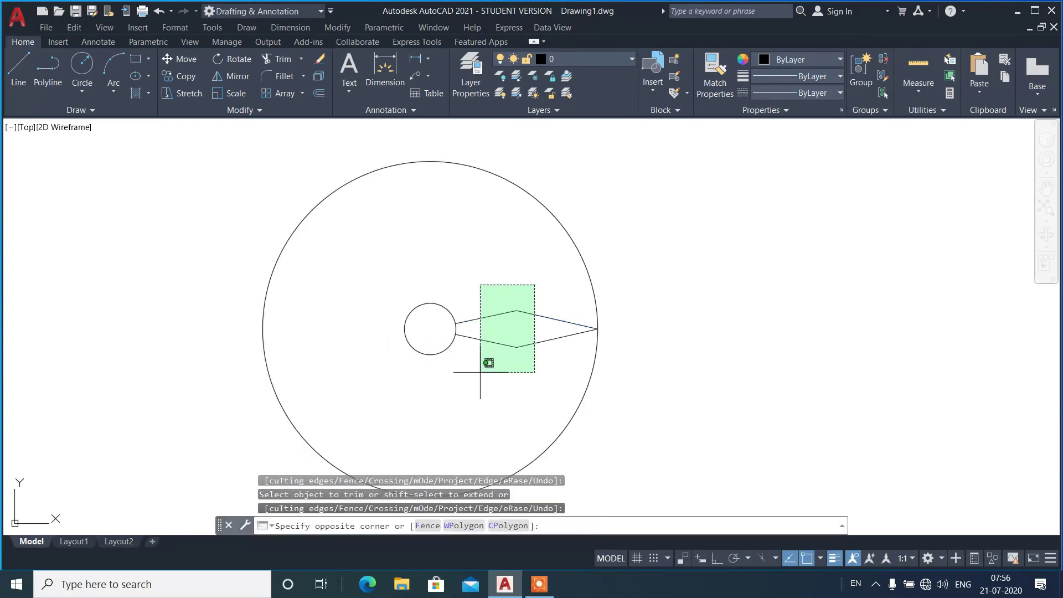
Rotate the diamond 90° about the circle centre, then undo it.
{"action": "left_click", "coordinate": [480, 372]}
{"action": "type", "text": "ro"}
{"action": "key", "text": "Return"}
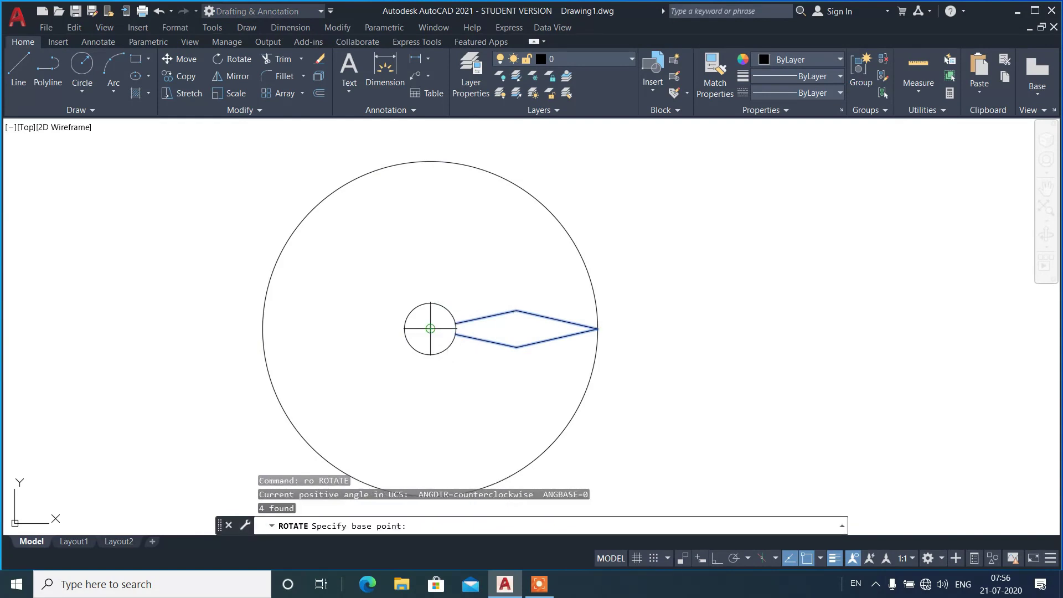
{"action": "left_click", "coordinate": [430, 328]}
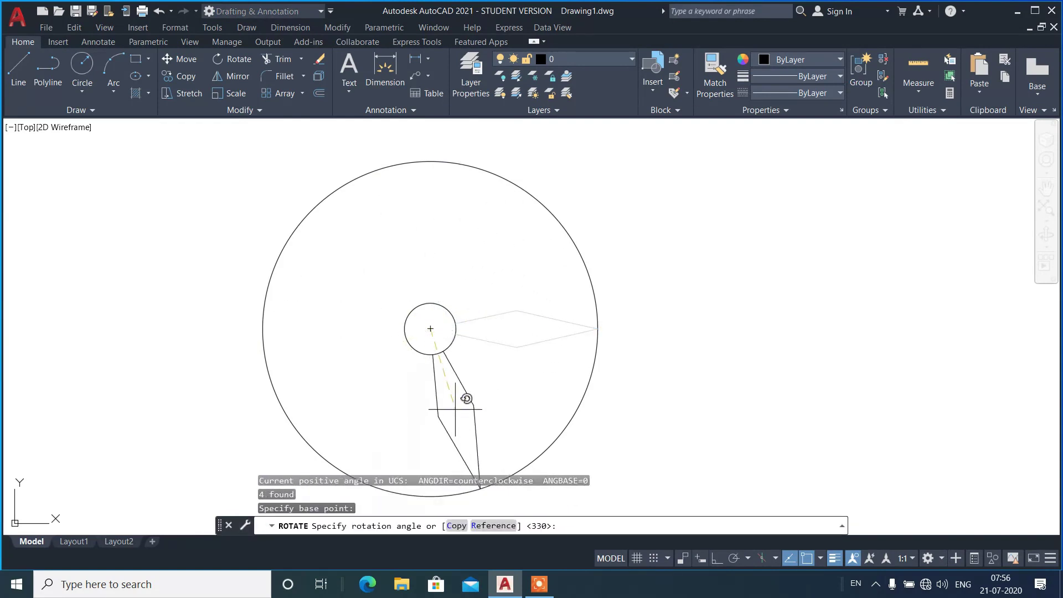
{"action": "type", "text": "90"}
{"action": "key", "text": "Return"}
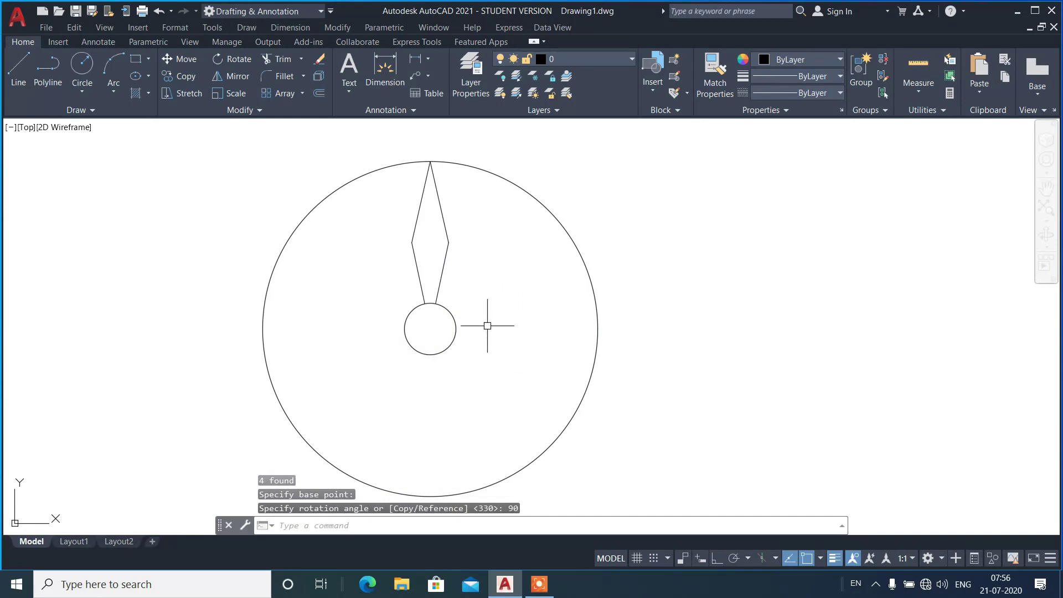
{"action": "key", "text": "ctrl+z"}
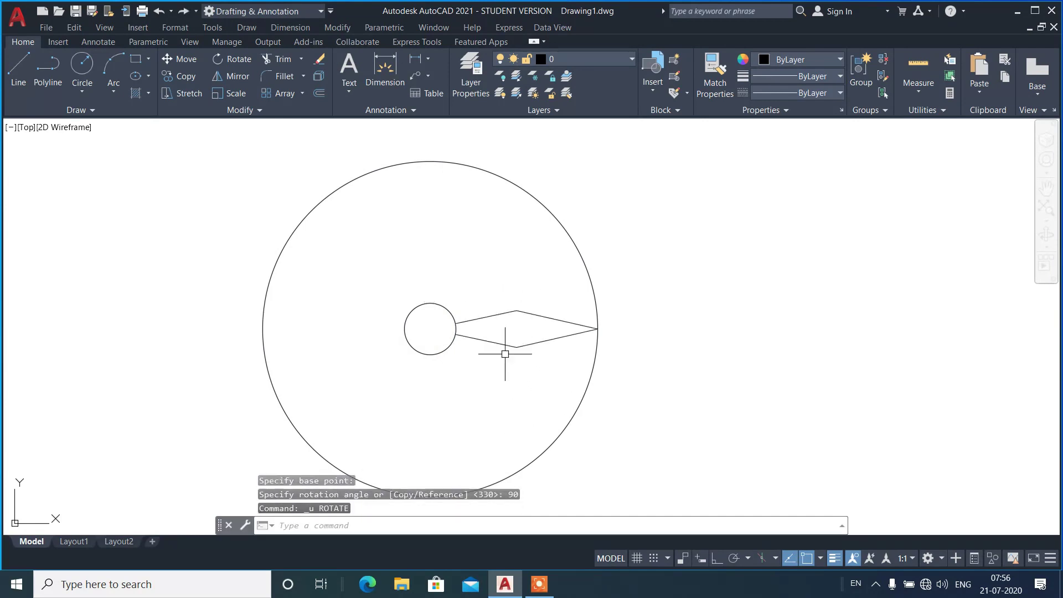
Rotate a copy of the diamond 180° about the circle centre, placing it on the left.
{"action": "left_click", "coordinate": [525, 360]}
{"action": "left_click", "coordinate": [506, 296]}
{"action": "type", "text": "r"}
{"action": "key", "text": "Return"}
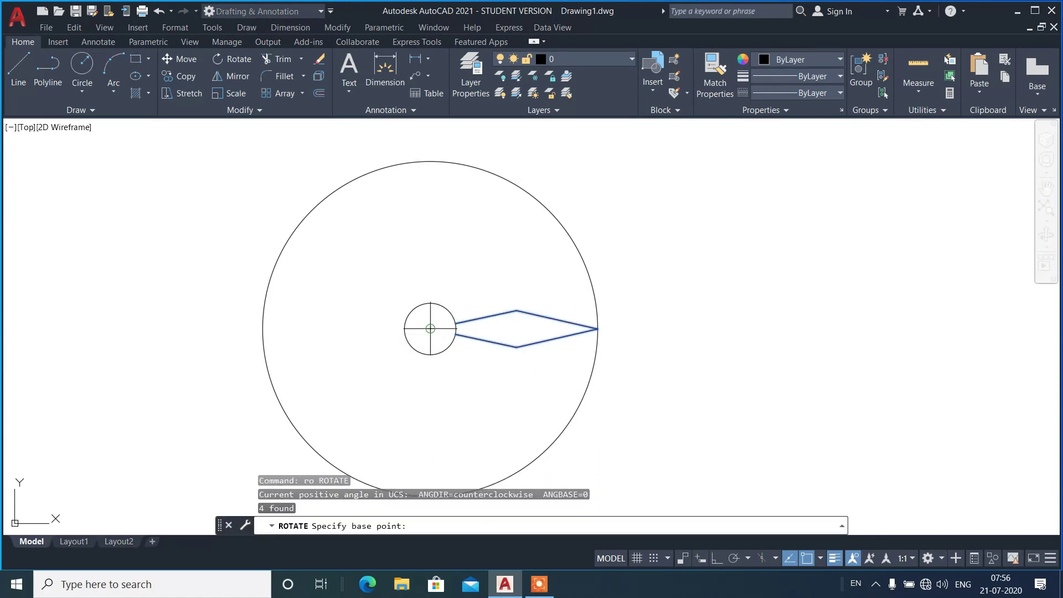
{"action": "left_click", "coordinate": [430, 328]}
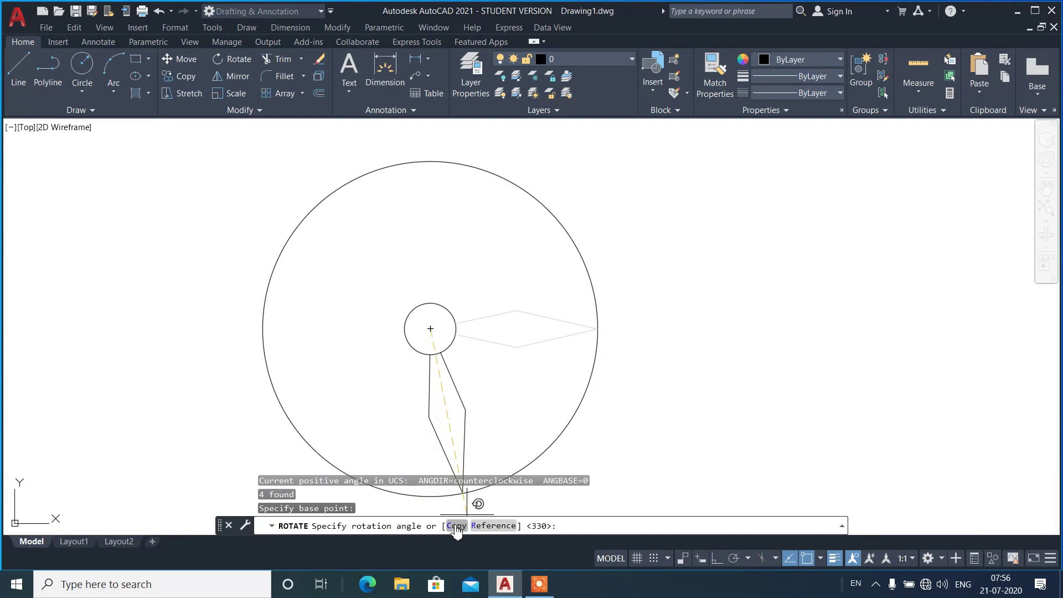
{"action": "left_click", "coordinate": [457, 526]}
{"action": "type", "text": "180"}
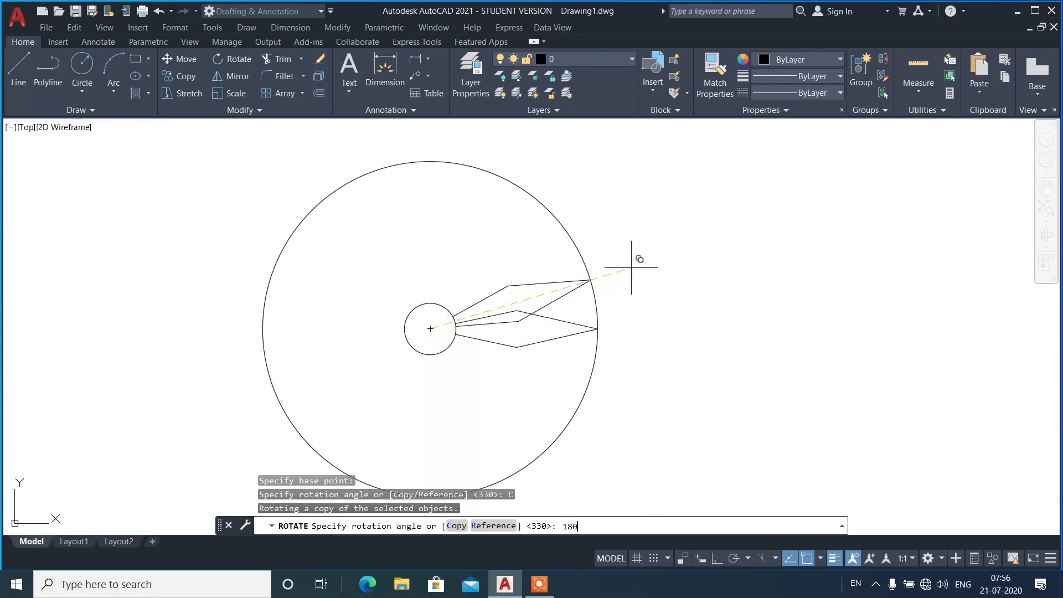
{"action": "key", "text": "Return"}
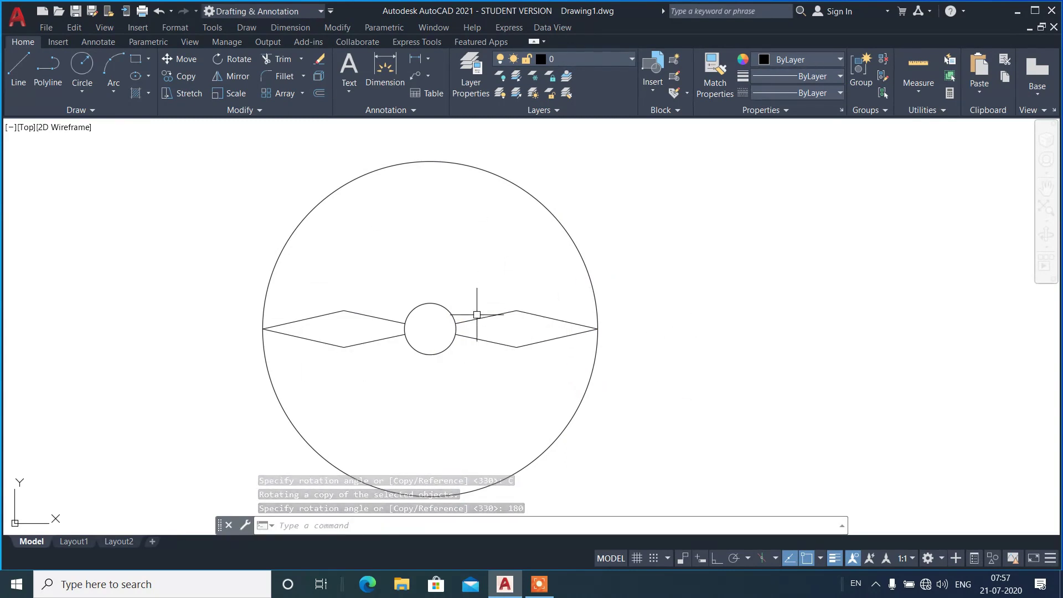
Copy the left and right diamonds rotated 90° about the centre, adding spokes pointing up and down.
{"action": "key", "text": "Return"}
{"action": "left_click", "coordinate": [541, 288]}
{"action": "left_click", "coordinate": [511, 358]}
{"action": "left_click", "coordinate": [367, 384]}
{"action": "left_click", "coordinate": [328, 291]}
{"action": "key", "text": "Return"}
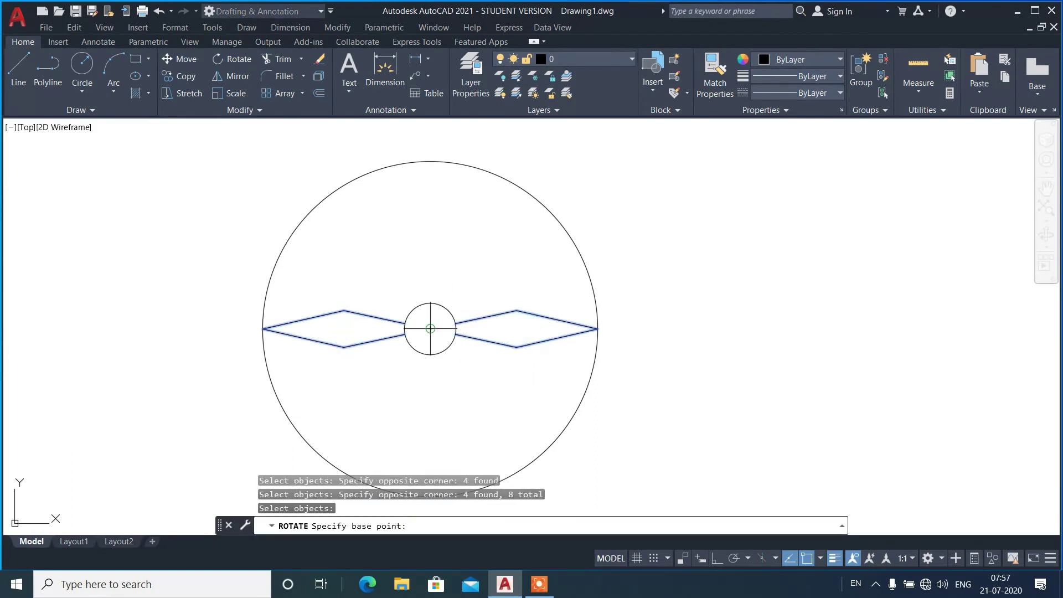
{"action": "left_click", "coordinate": [430, 329]}
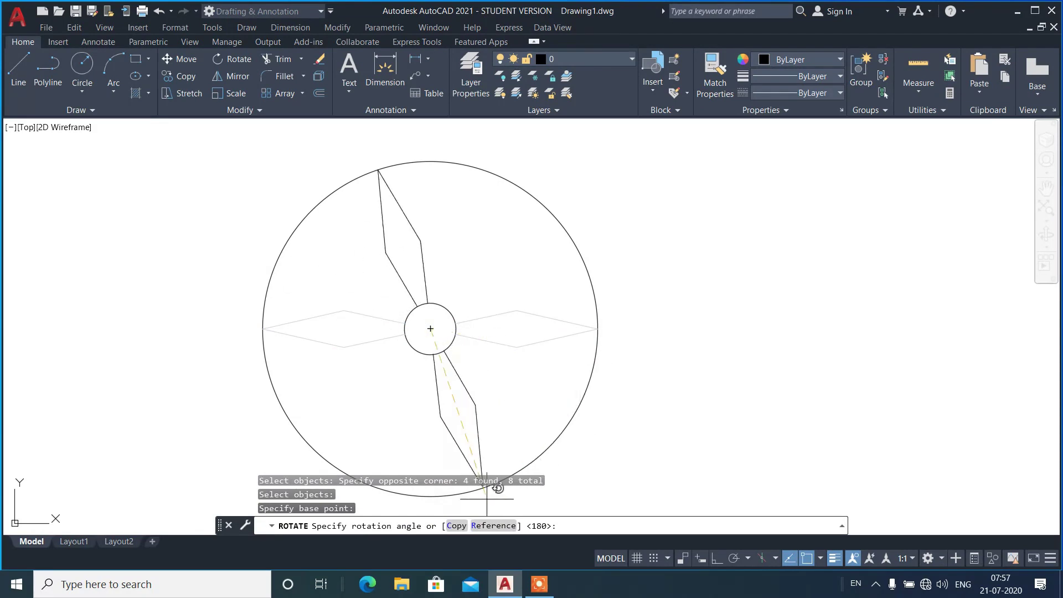
{"action": "left_click", "coordinate": [456, 526]}
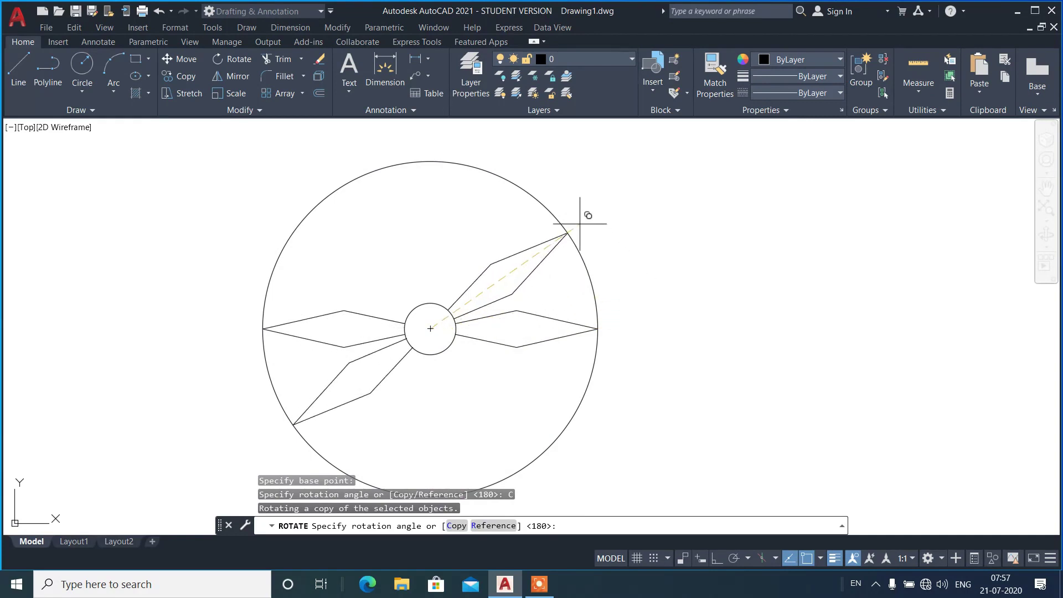
{"action": "type", "text": "90"}
{"action": "key", "text": "Return"}
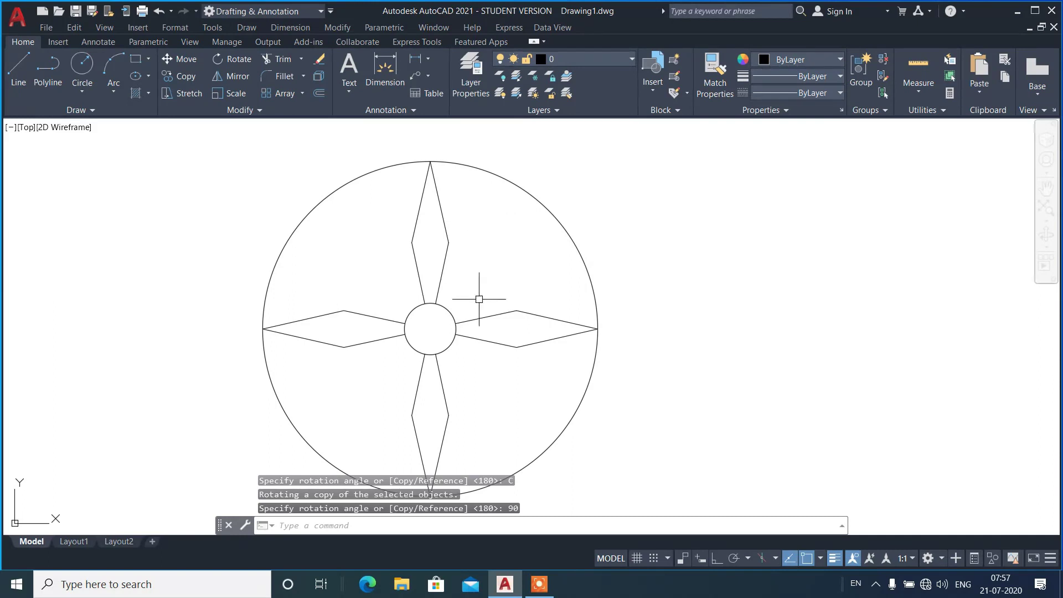
Copy all four diamonds rotated 45° about the centre, forming the 8-point star.
{"action": "key", "text": "Return"}
{"action": "left_click", "coordinate": [544, 370]}
{"action": "left_click", "coordinate": [487, 263]}
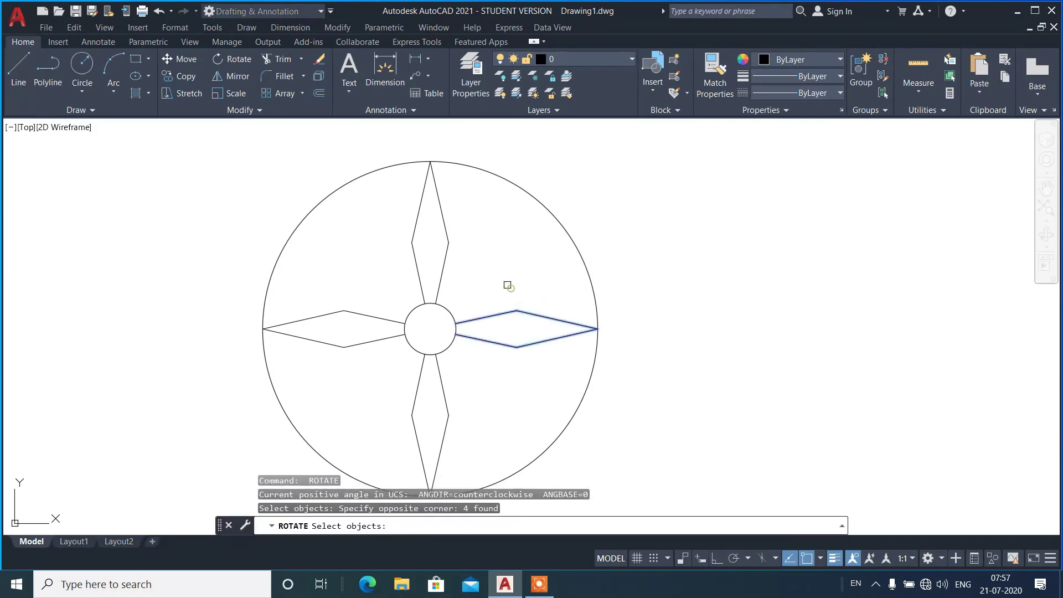
{"action": "left_click", "coordinate": [398, 235]}
{"action": "left_click", "coordinate": [377, 276]}
{"action": "left_click", "coordinate": [325, 375]}
{"action": "left_click", "coordinate": [477, 420]}
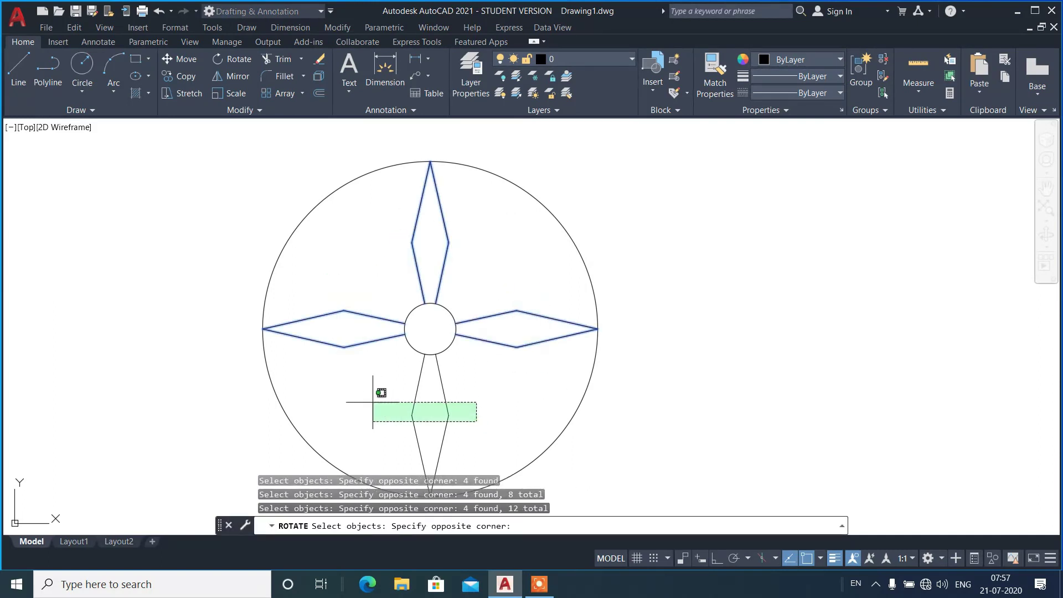
{"action": "left_click", "coordinate": [374, 404]}
{"action": "key", "text": "Return"}
{"action": "left_click", "coordinate": [431, 328]}
{"action": "type", "text": "c"}
{"action": "key", "text": "Return"}
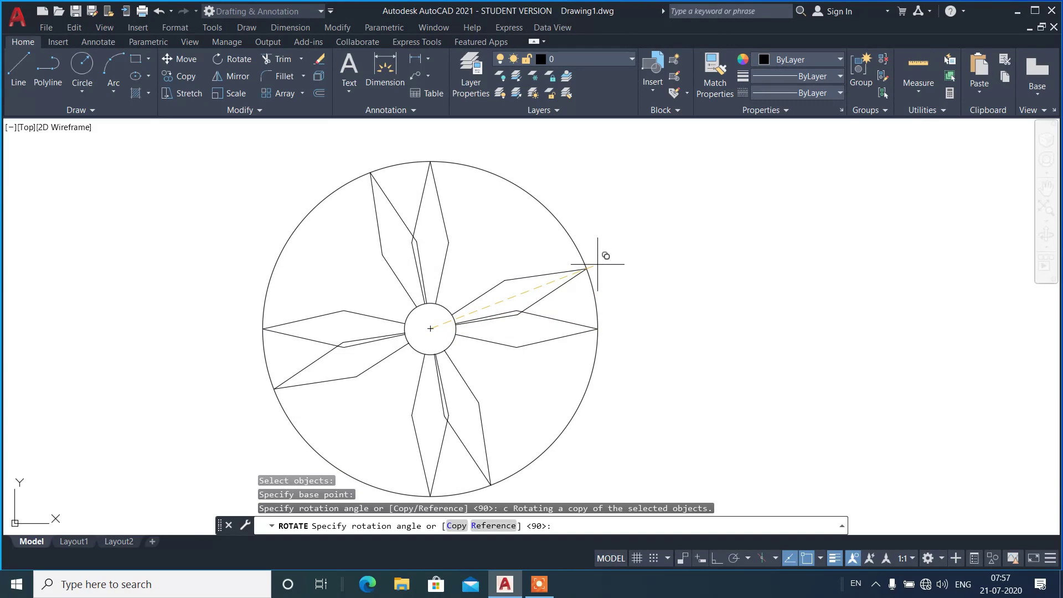
{"action": "key", "text": "Return"}
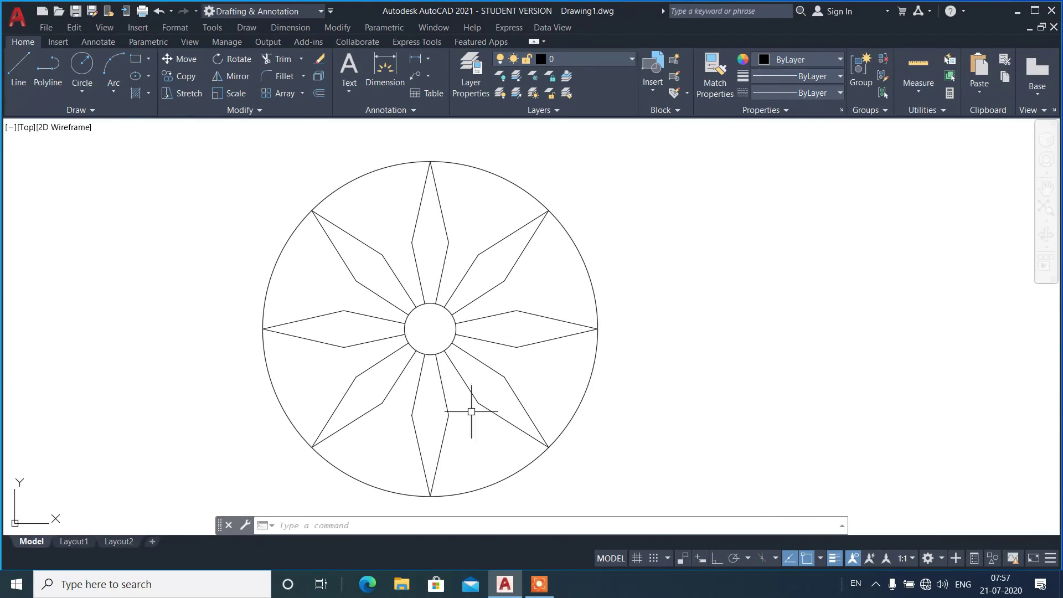
Erase the entire star drawing.
{"action": "left_click", "coordinate": [631, 482]}
{"action": "left_click", "coordinate": [221, 200]}
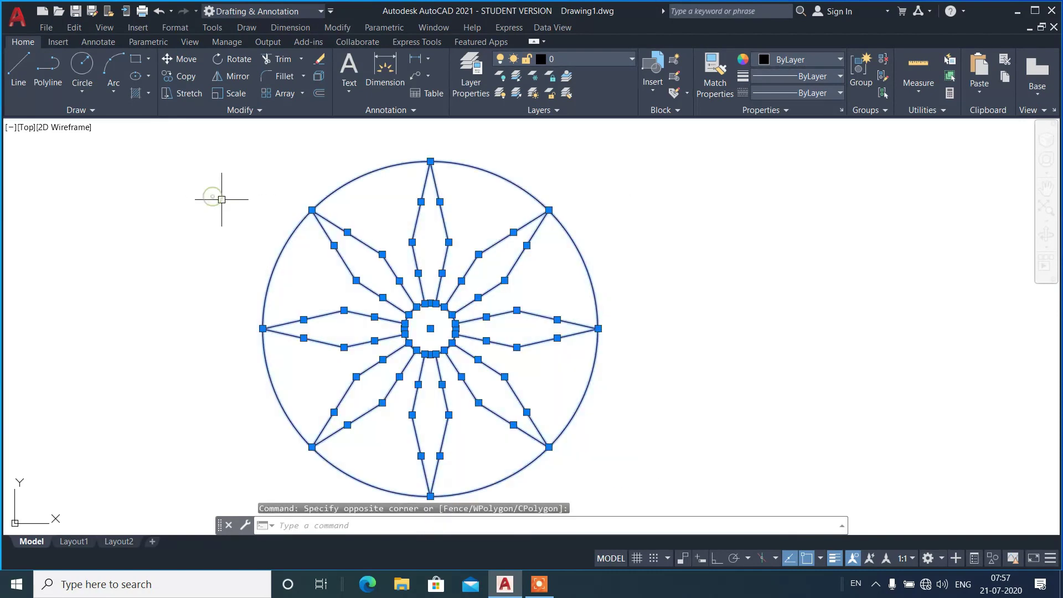
{"action": "type", "text": "re"}
{"action": "key", "text": "Return"}
Draw a new rectangle with the REC command.
{"action": "type", "text": "rec"}
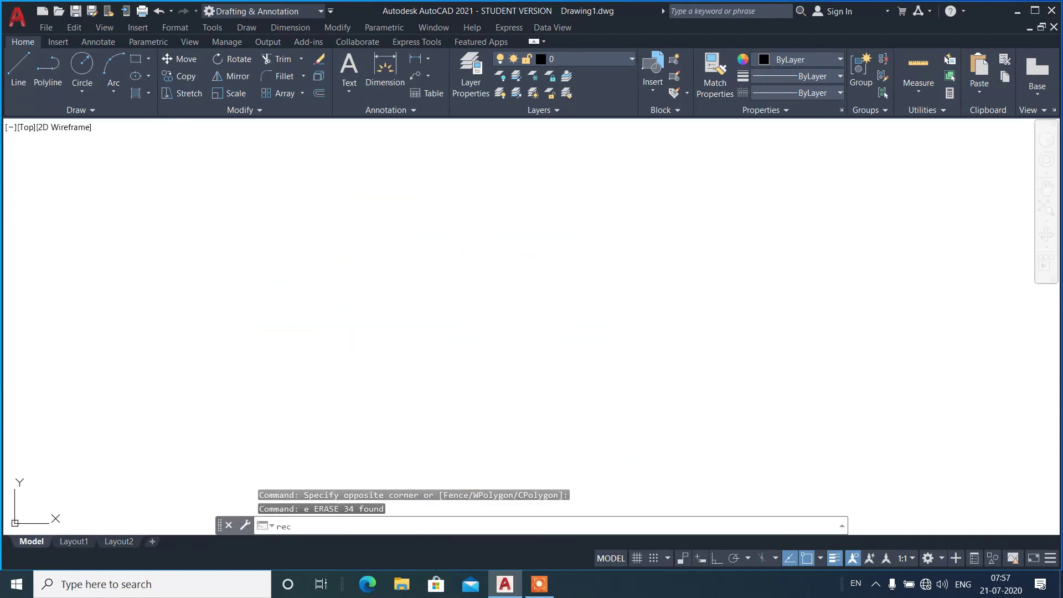
{"action": "key", "text": "Return"}
{"action": "left_click", "coordinate": [386, 353]}
{"action": "left_click", "coordinate": [565, 271]}
Rotate the rectangle 143° about its first corner.
{"action": "type", "text": "ro"}
{"action": "key", "text": "Return"}
{"action": "left_click", "coordinate": [458, 325]}
{"action": "left_click", "coordinate": [368, 427]}
{"action": "key", "text": "Return"}
{"action": "left_click", "coordinate": [387, 354]}
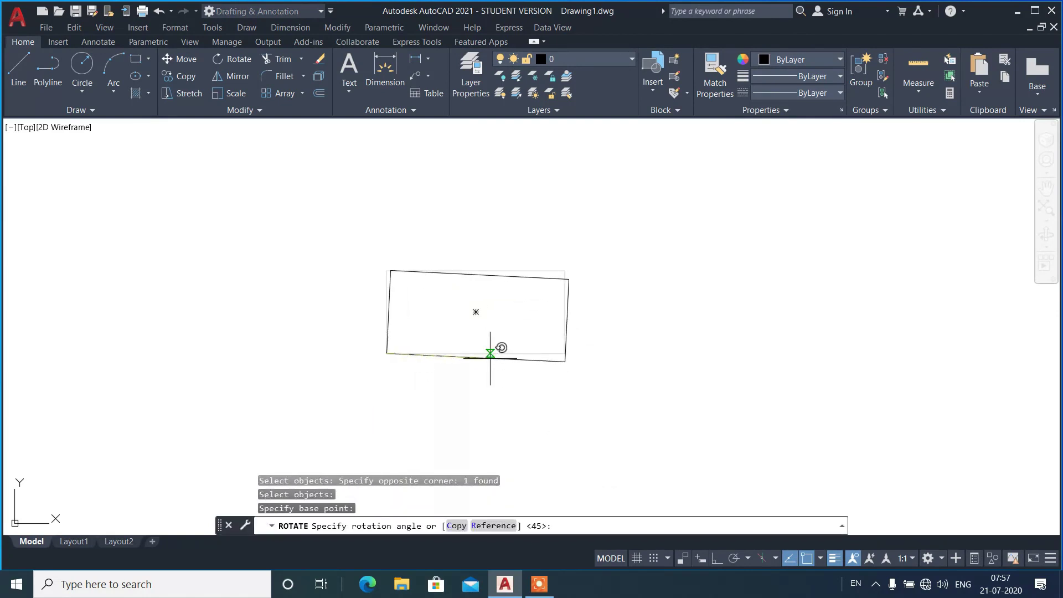
{"action": "type", "text": "143"}
{"action": "key", "text": "Return"}
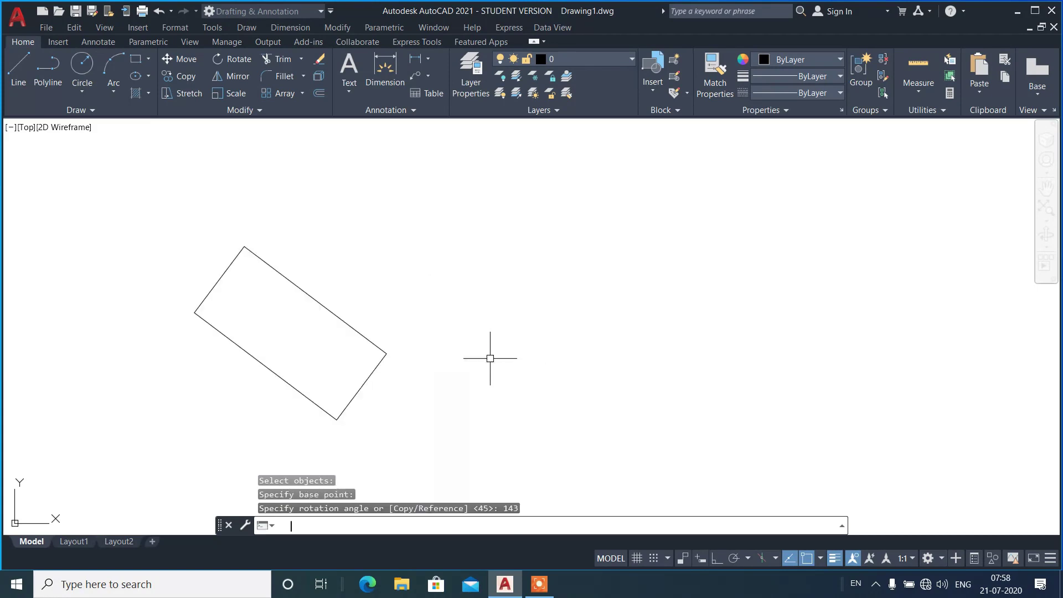
Draw a horizontal line to the right from the rectangle's corner, with Ortho on.
{"action": "type", "text": "l"}
{"action": "key", "text": "Return"}
{"action": "left_click", "coordinate": [392, 347]}
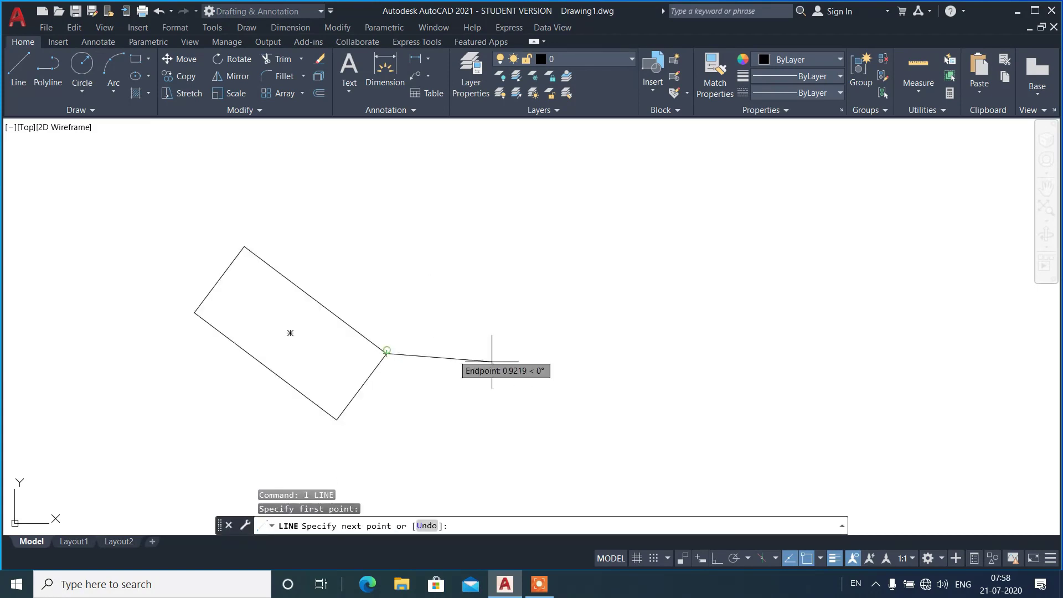
{"action": "left_click", "coordinate": [716, 559]}
{"action": "left_click", "coordinate": [484, 404]}
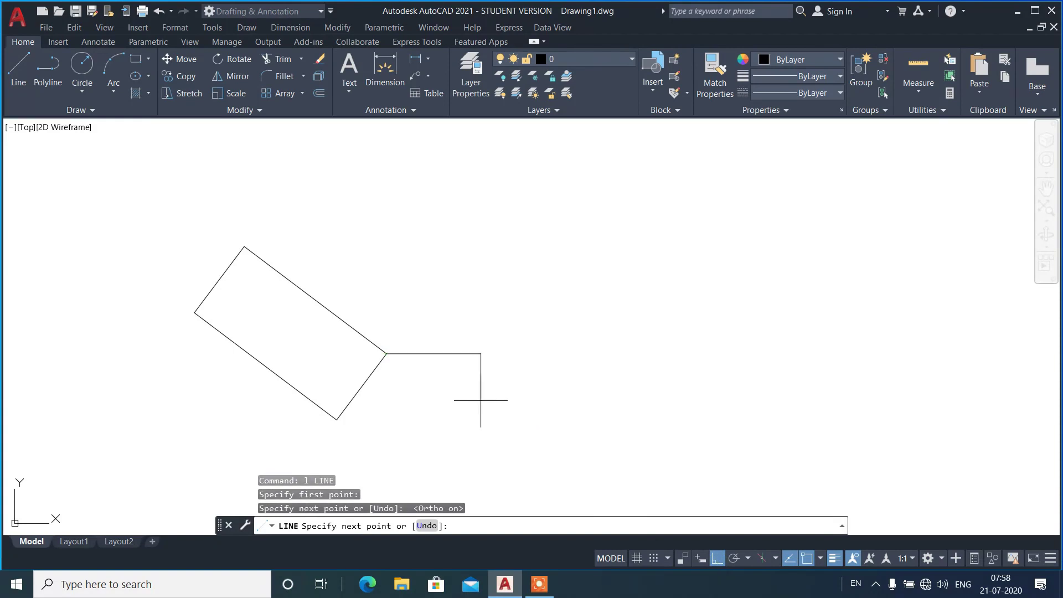
{"action": "key", "text": "Return"}
Add a 143° angular dimension between the rectangle's edge and the line.
{"action": "scroll", "coordinate": [356, 355], "scroll_direction": "up", "scroll_amount": 1}
{"action": "type", "text": "dan"}
{"action": "key", "text": "Return"}
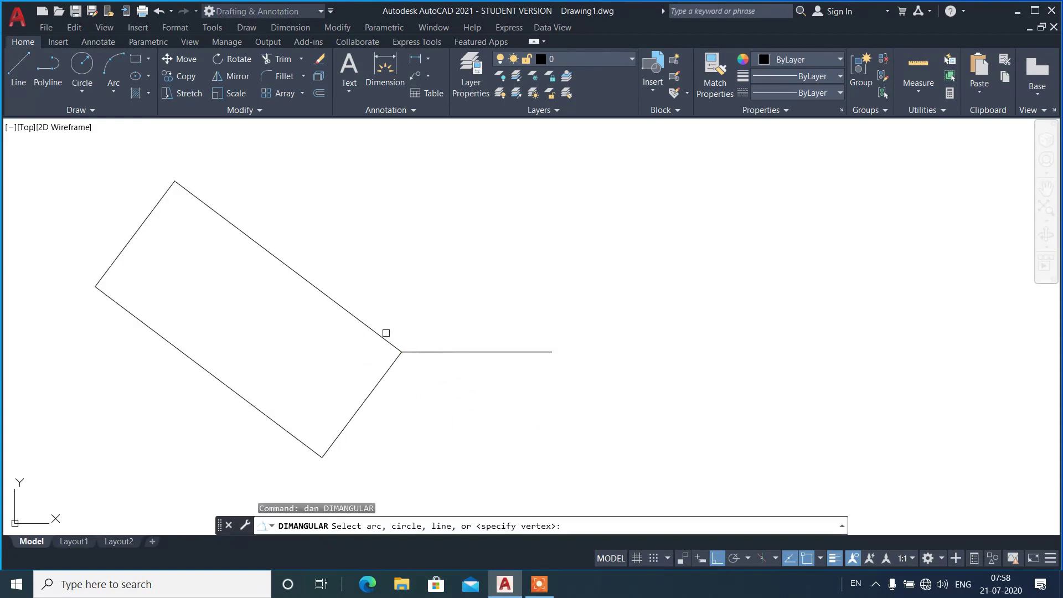
{"action": "left_click", "coordinate": [387, 338]}
{"action": "left_click", "coordinate": [423, 352]}
{"action": "left_click", "coordinate": [452, 277]}
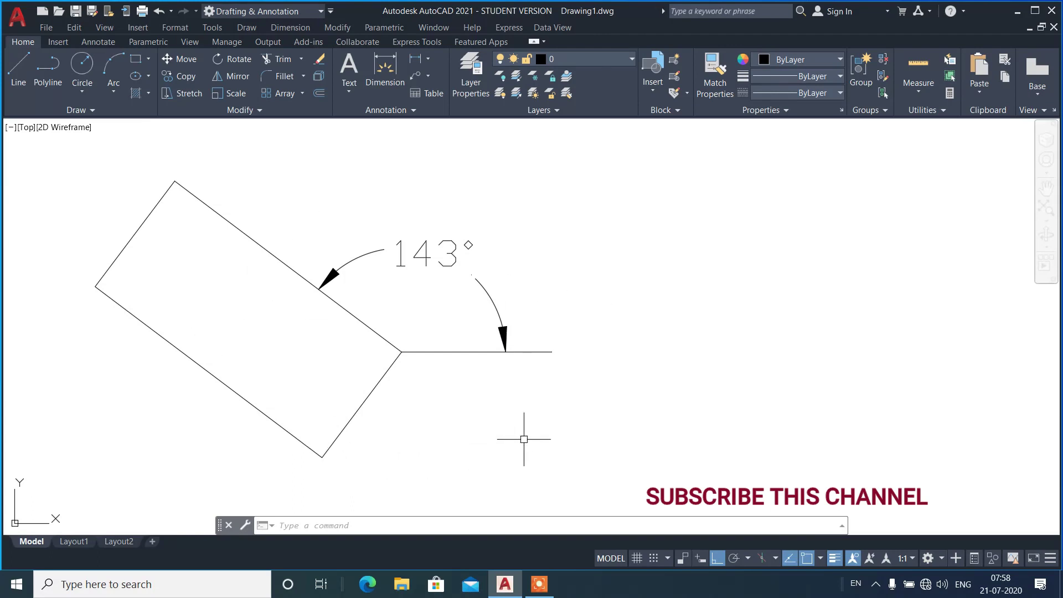
Rotate the rectangle about its corner by Reference, from 143° to a new angle of 62°.
{"action": "type", "text": "ro"}
{"action": "key", "text": "Return"}
{"action": "left_click", "coordinate": [551, 437]}
{"action": "left_click", "coordinate": [331, 398]}
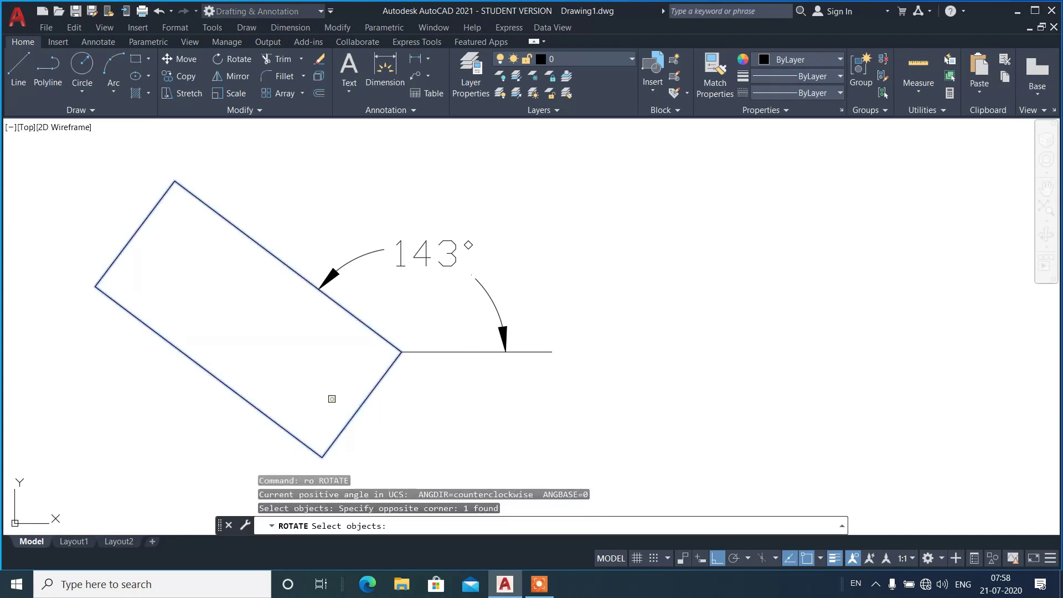
{"action": "key", "text": "Return"}
{"action": "left_click", "coordinate": [401, 352]}
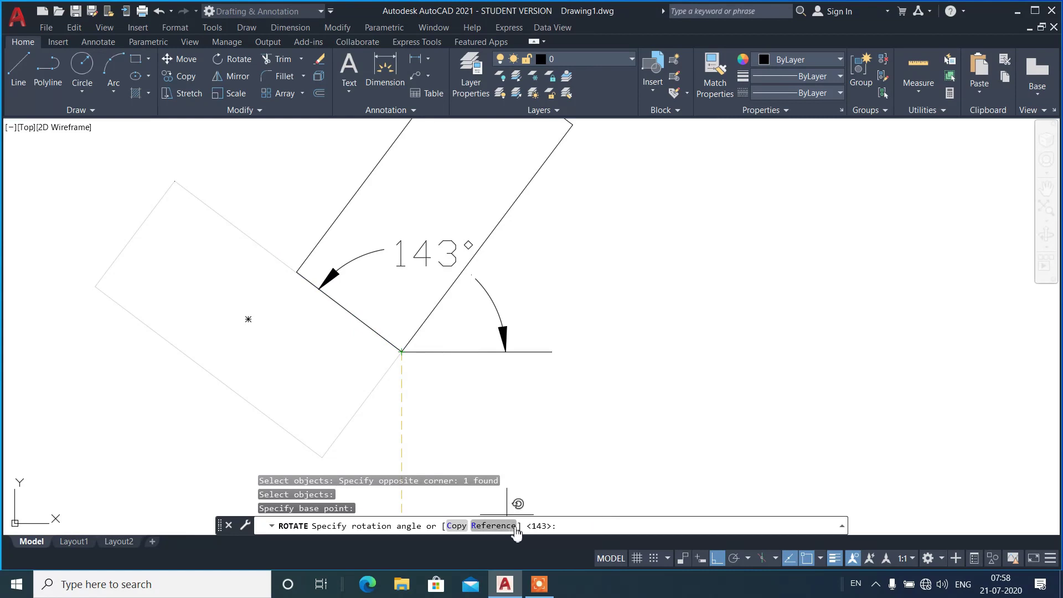
{"action": "left_click", "coordinate": [718, 564]}
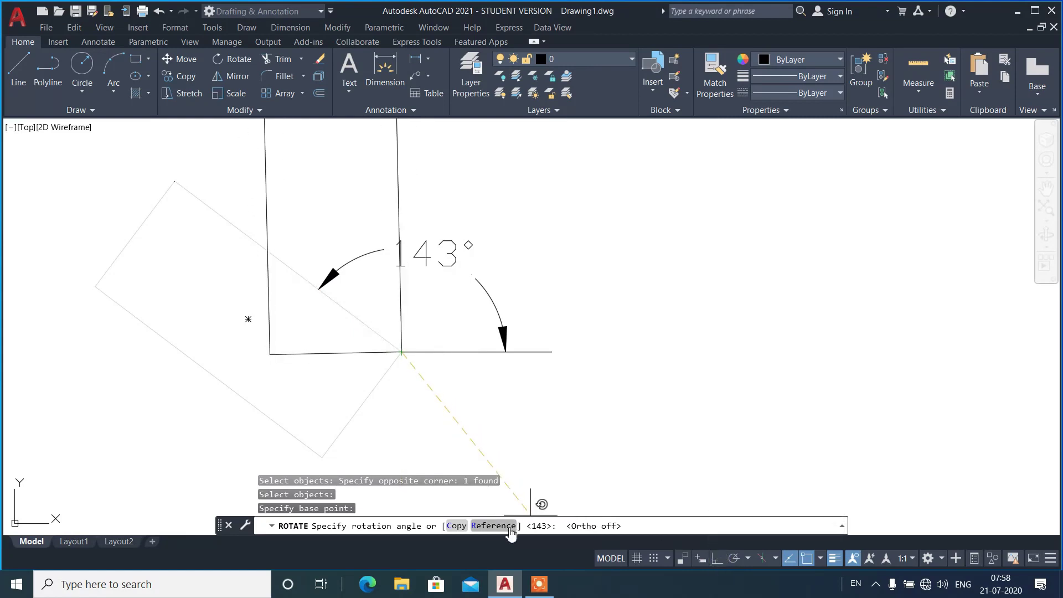
{"action": "left_click", "coordinate": [502, 526]}
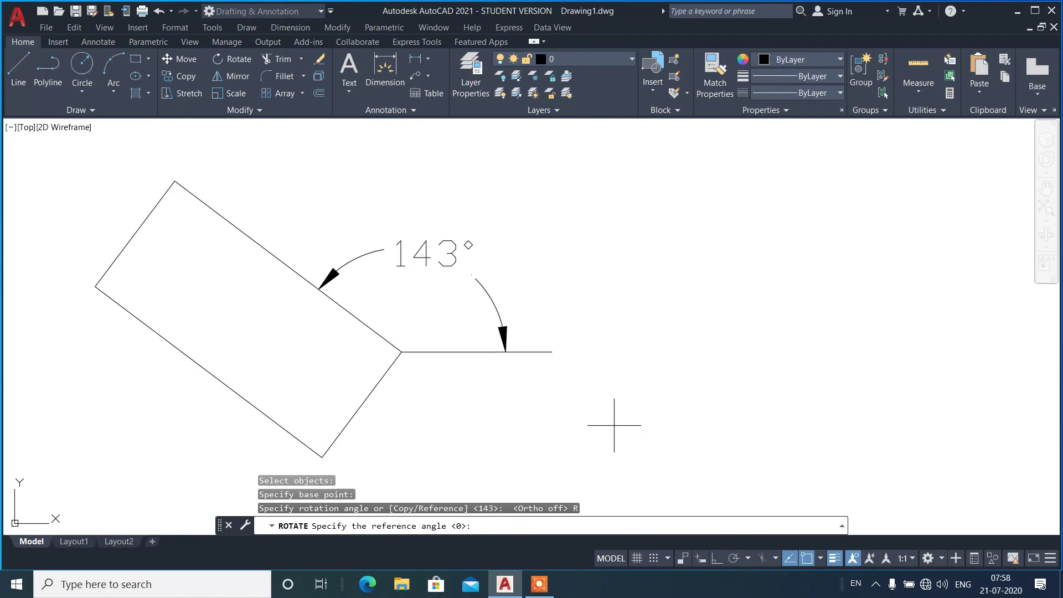
{"action": "type", "text": "143"}
{"action": "key", "text": "Return"}
{"action": "type", "text": "62"}
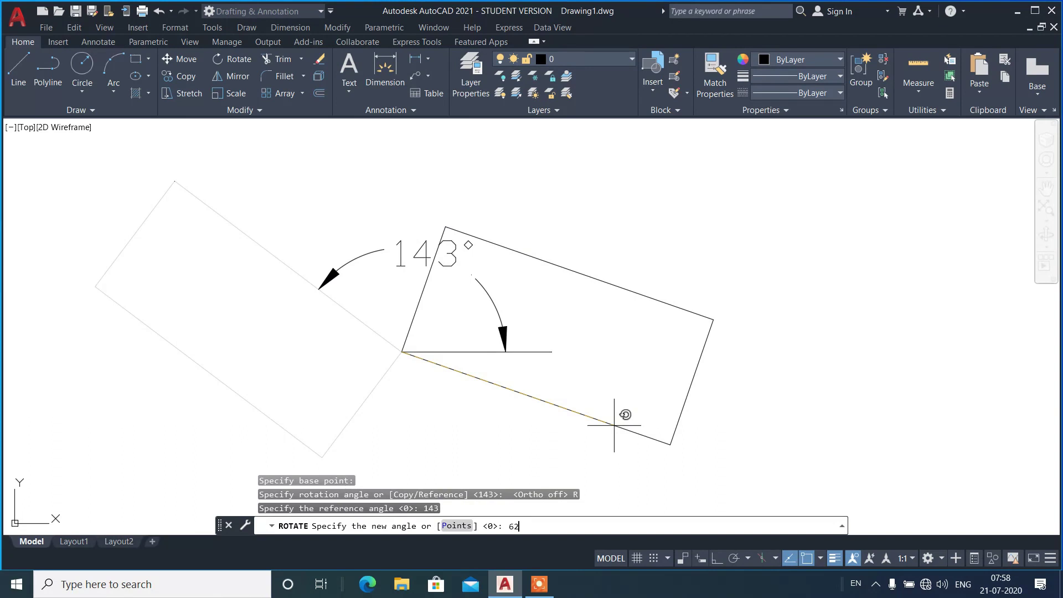
{"action": "key", "text": "Return"}
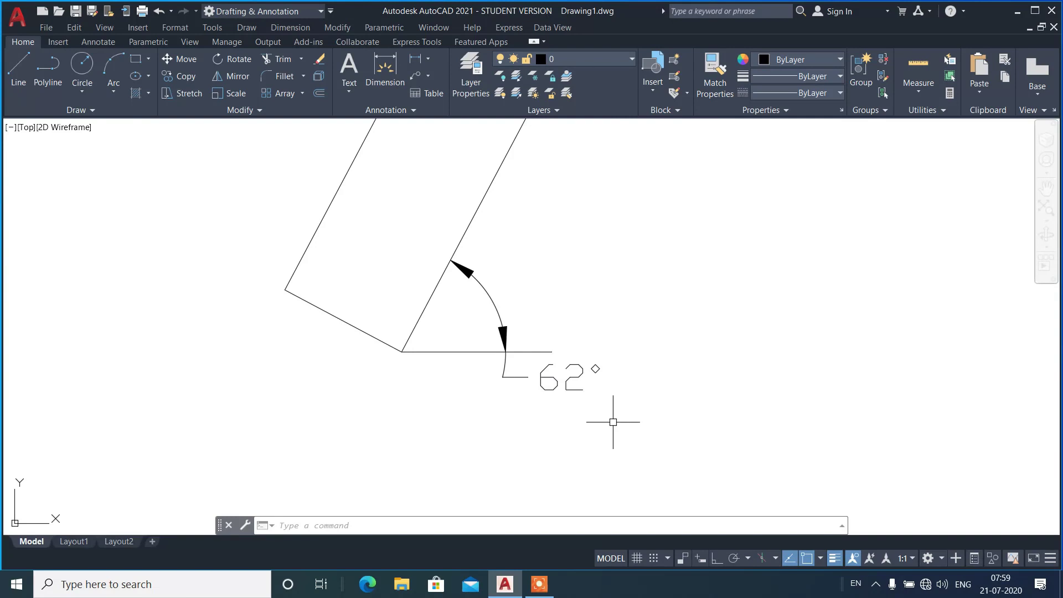
Rotate the rectangle by Reference from 62° to 177° about its bottom corner.
{"action": "scroll", "coordinate": [525, 465], "scroll_direction": "down", "scroll_amount": 2}
{"action": "scroll", "coordinate": [553, 334], "scroll_direction": "up", "scroll_amount": 2}
{"action": "type", "text": "r"}
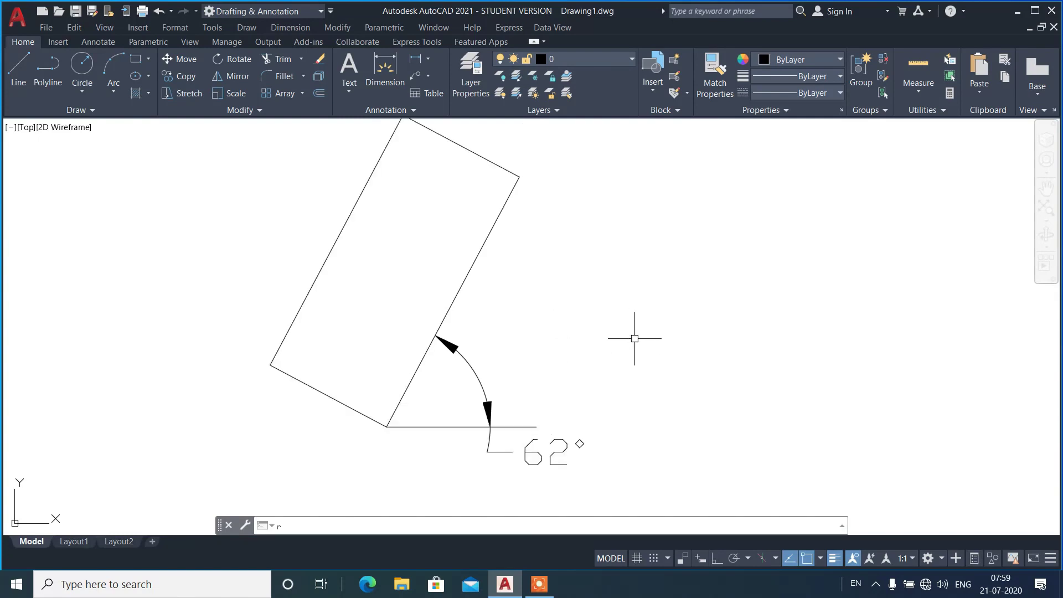
{"action": "type", "text": "o"}
{"action": "key", "text": "Return"}
{"action": "left_click", "coordinate": [538, 293]}
{"action": "left_click", "coordinate": [479, 240]}
{"action": "key", "text": "Return"}
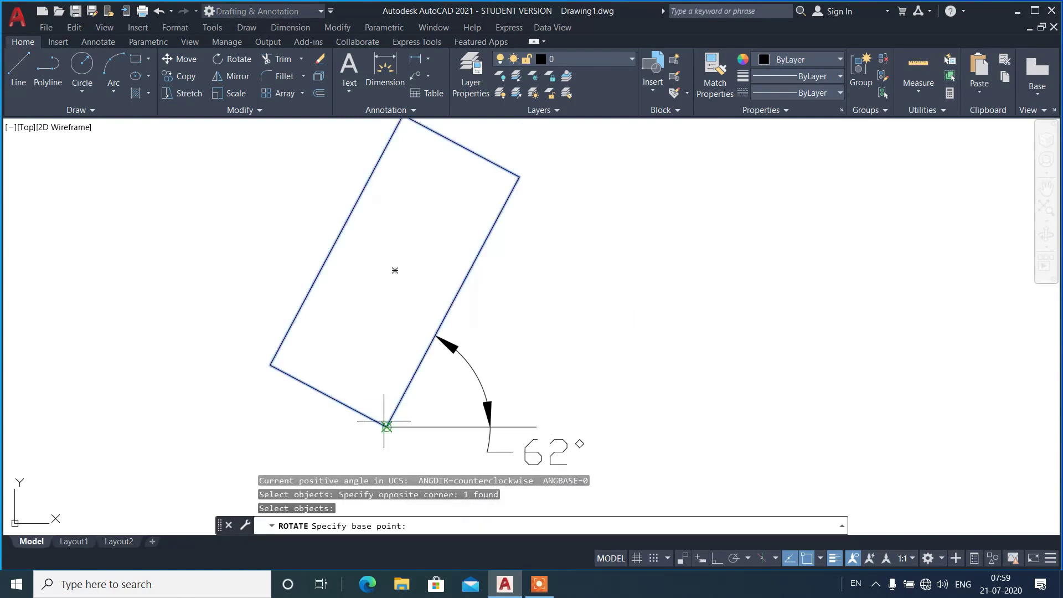
{"action": "left_click", "coordinate": [384, 421]}
{"action": "type", "text": "r"}
{"action": "key", "text": "Return"}
{"action": "type", "text": "62"}
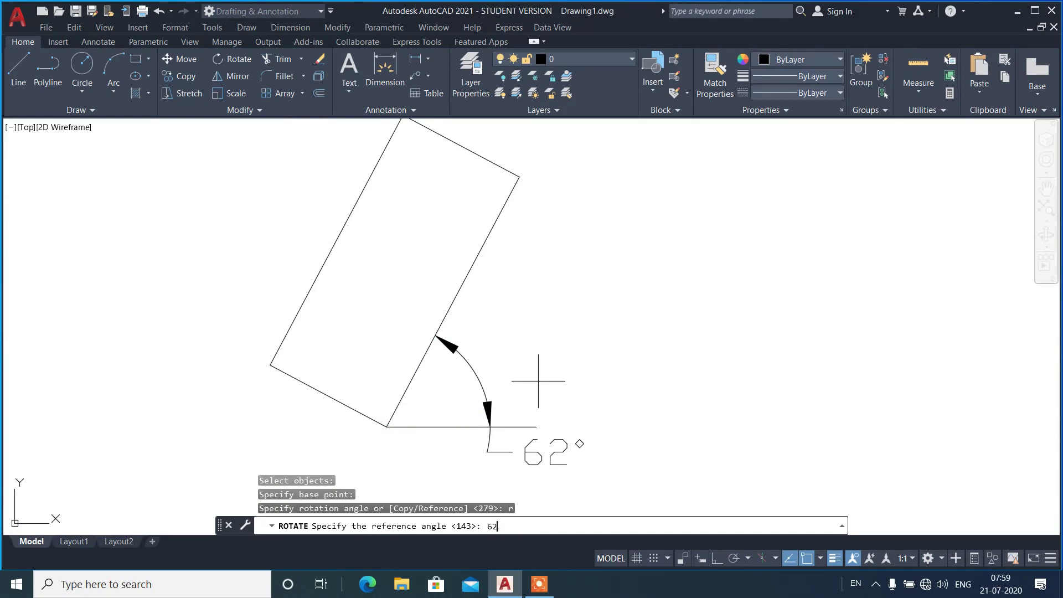
{"action": "key", "text": "Return"}
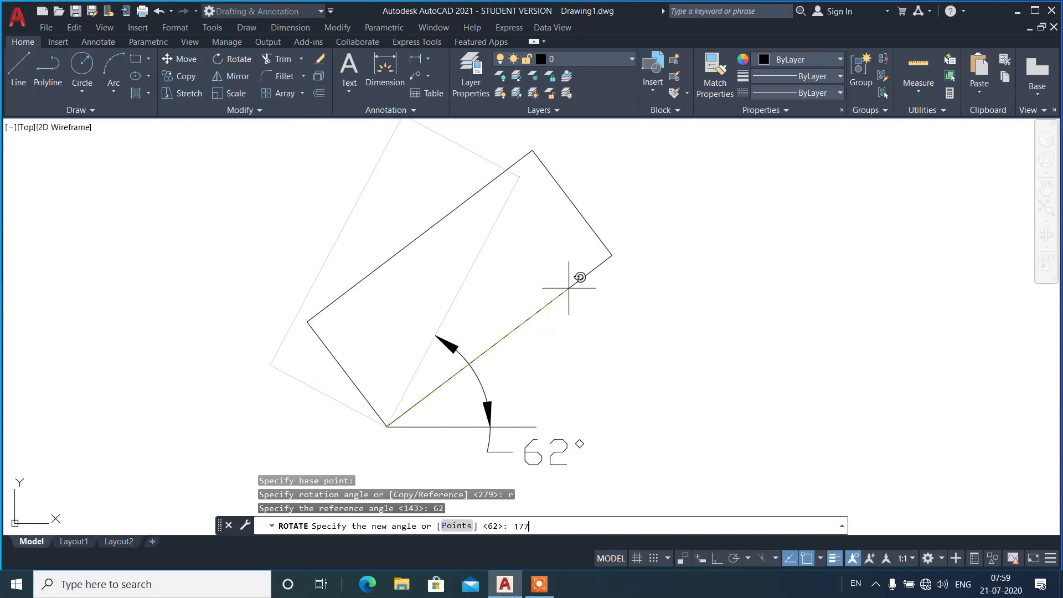
{"action": "key", "text": "Return"}
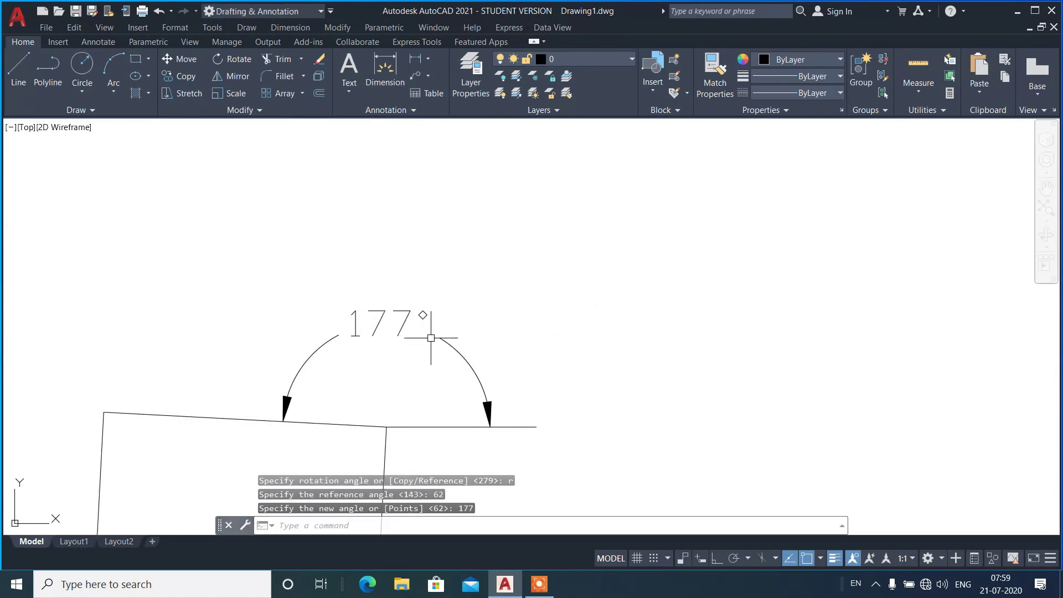
Undo the 177° rotation.
{"action": "scroll", "coordinate": [389, 270], "scroll_direction": "down", "scroll_amount": 1}
{"action": "left_click", "coordinate": [491, 263]}
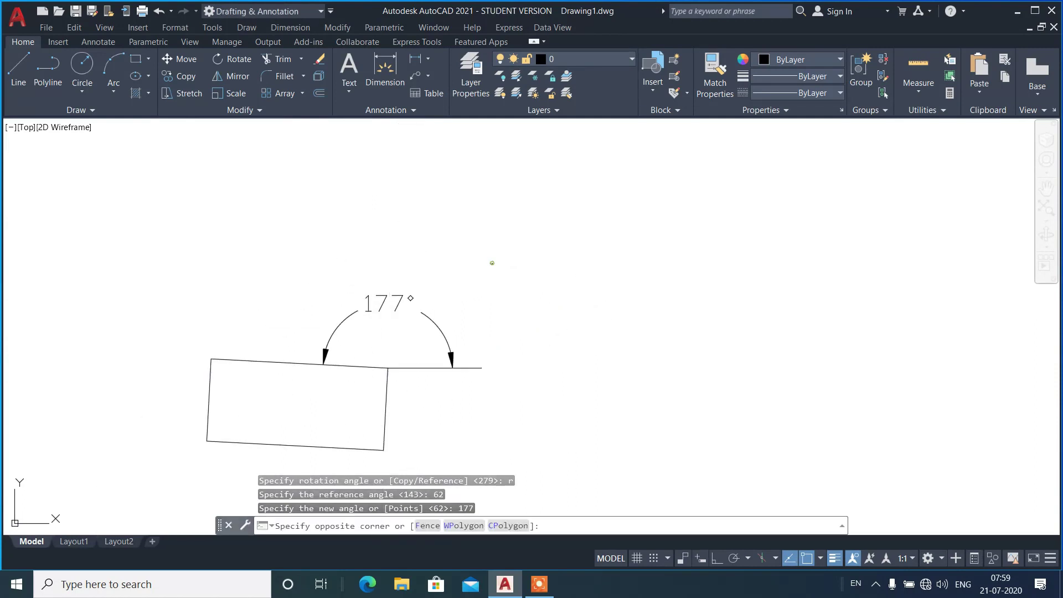
{"action": "left_click", "coordinate": [163, 466]}
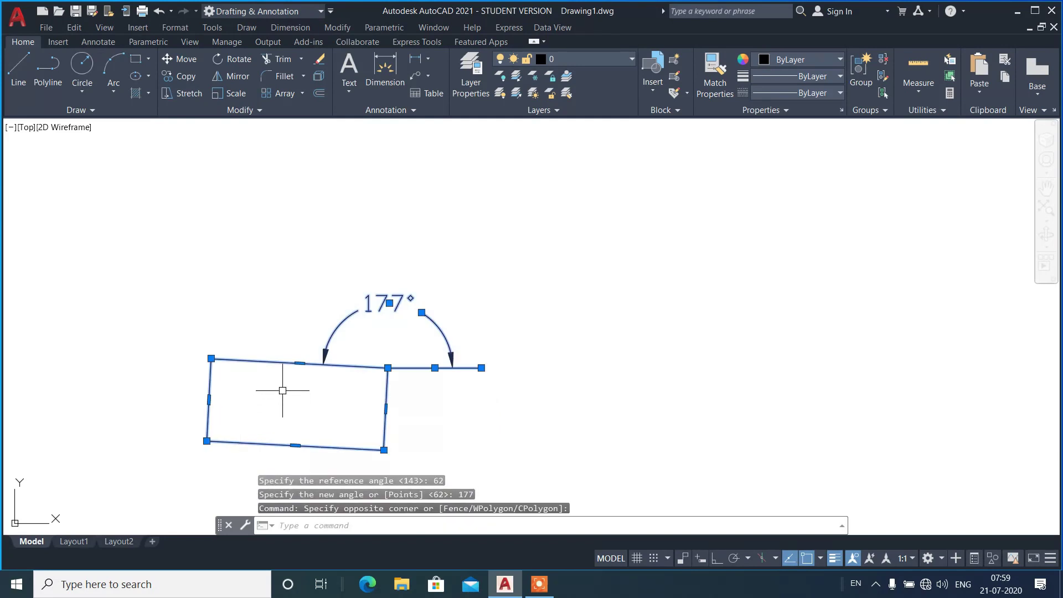
{"action": "key", "text": "ctrl+z"}
{"action": "key", "text": "ctrl+z"}
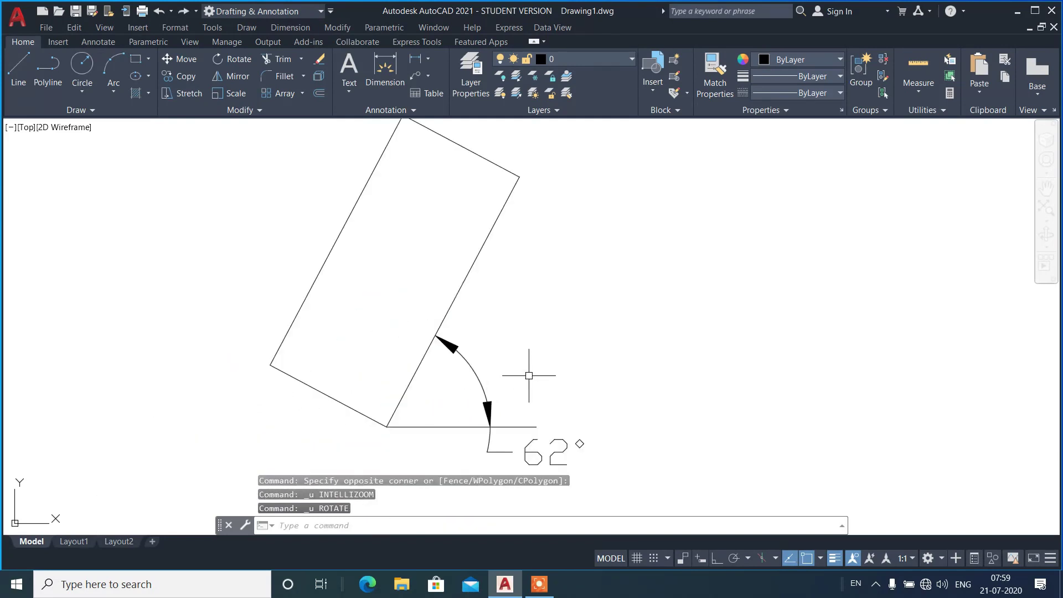
{"action": "type", "text": "ro"}
Attempt a Copy rotation of the rectangle about its lower corner, then undo it.
{"action": "key", "text": "Return"}
{"action": "left_click", "coordinate": [531, 282]}
{"action": "left_click", "coordinate": [446, 221]}
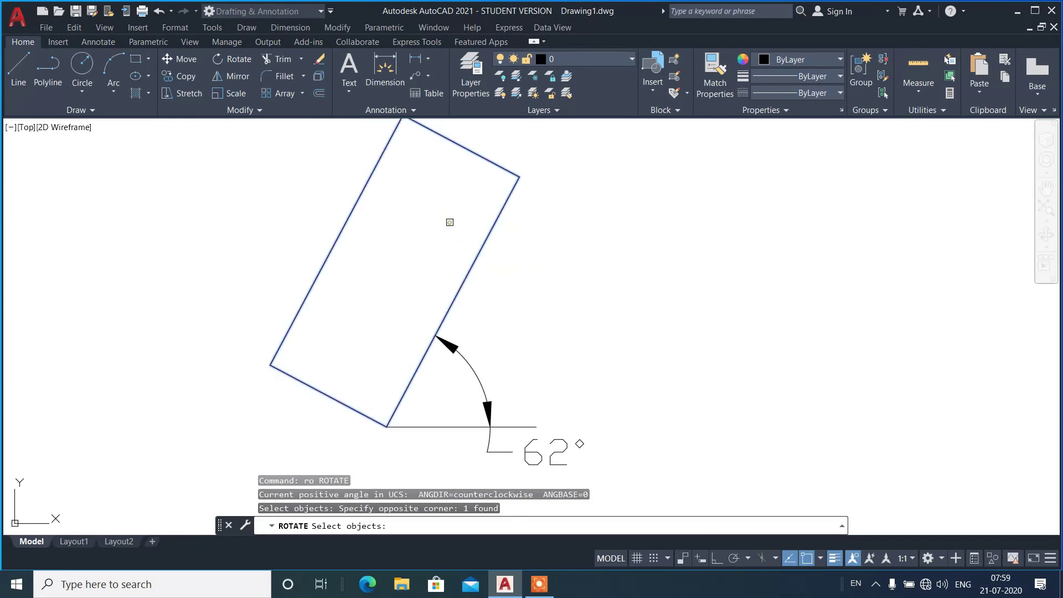
{"action": "key", "text": "Return"}
{"action": "left_click", "coordinate": [393, 419]}
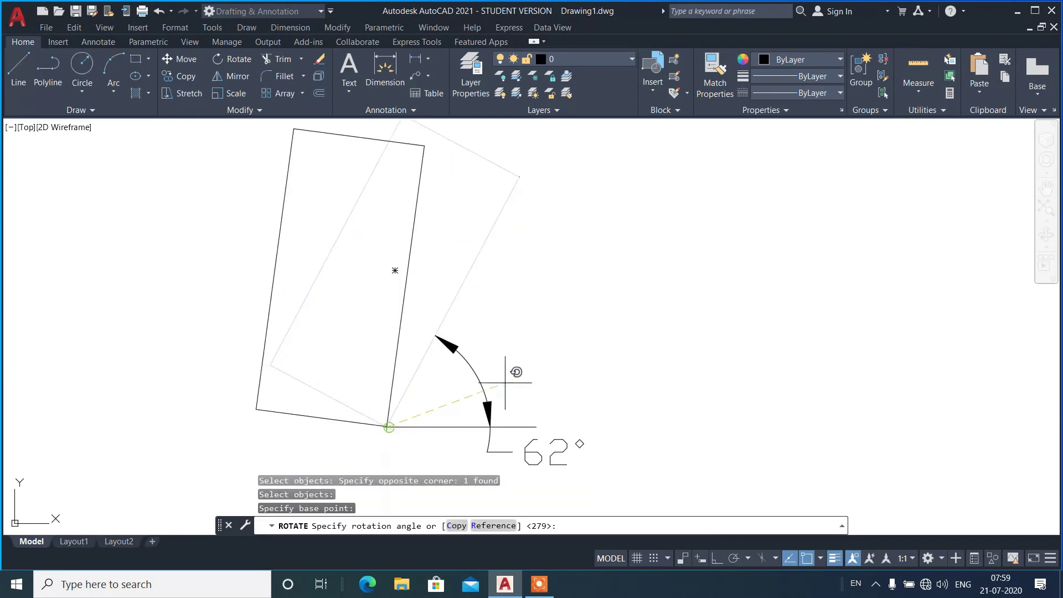
{"action": "type", "text": "c"}
{"action": "key", "text": "Return"}
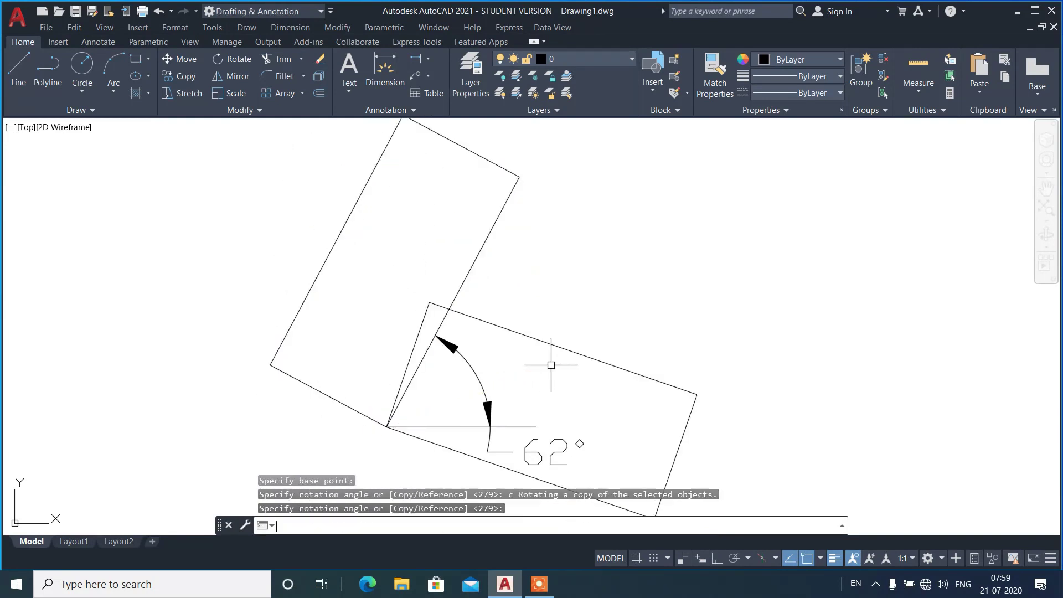
{"action": "key", "text": "Return"}
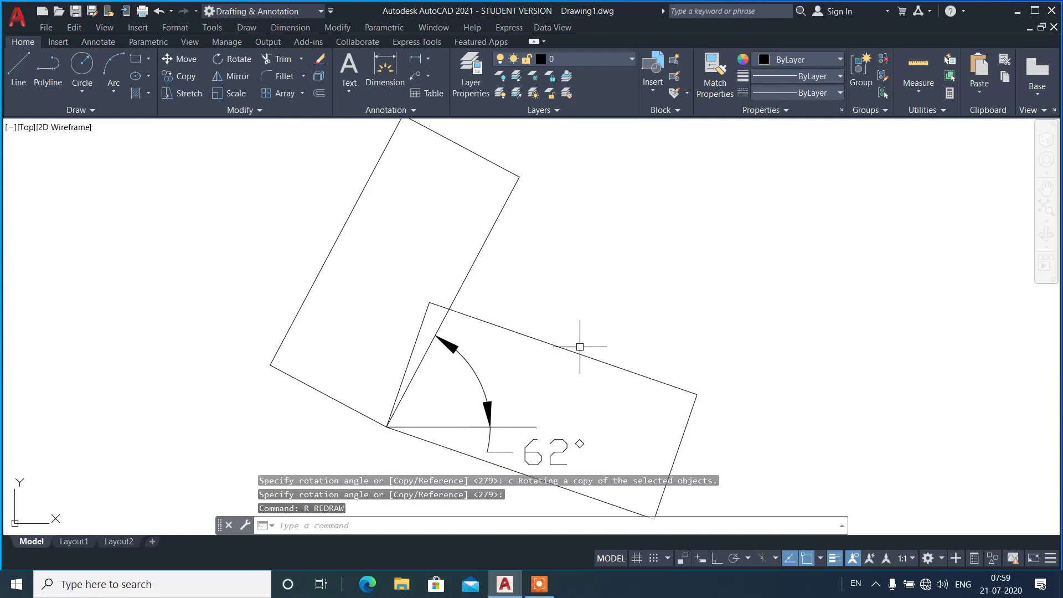
{"action": "key", "text": "ctrl+z"}
{"action": "key", "text": "ctrl+z"}
Rotate a copy of the rectangle about its bottom corner by Reference, 62° to 144°.
{"action": "type", "text": "ro"}
{"action": "key", "text": "Return"}
{"action": "left_click", "coordinate": [526, 280]}
{"action": "left_click", "coordinate": [425, 335]}
{"action": "key", "text": "Return"}
{"action": "left_click", "coordinate": [387, 426]}
{"action": "type", "text": "c"}
{"action": "key", "text": "Return"}
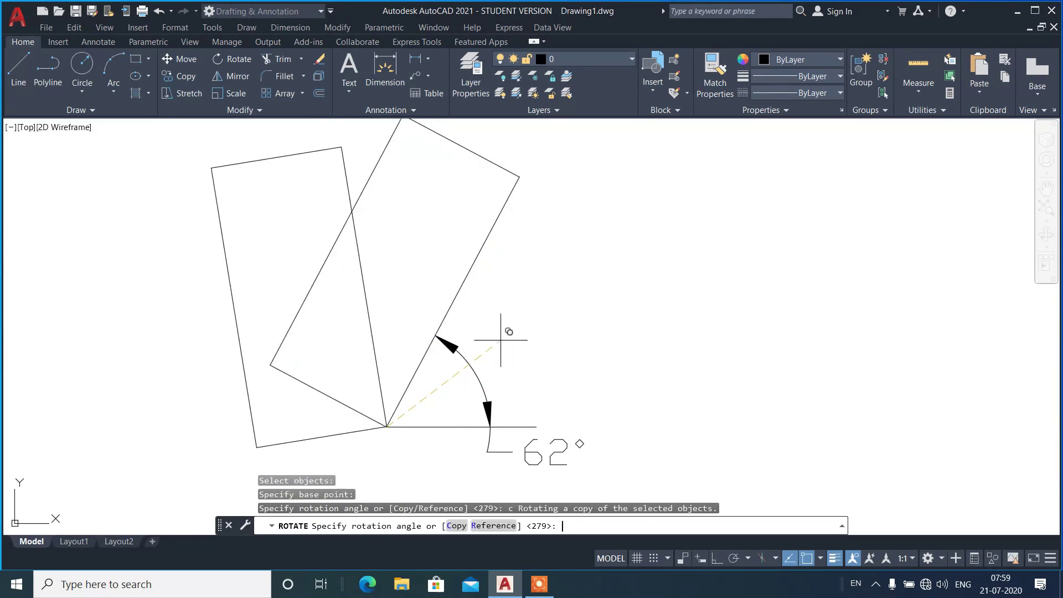
{"action": "key", "text": "Return"}
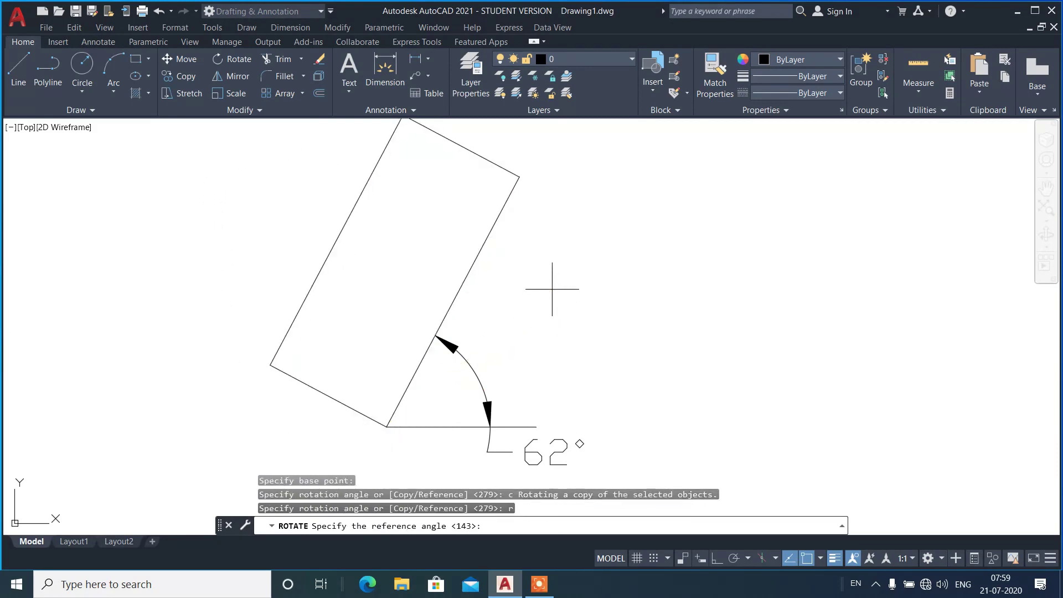
{"action": "type", "text": "62"}
{"action": "key", "text": "Return"}
{"action": "type", "text": "144"}
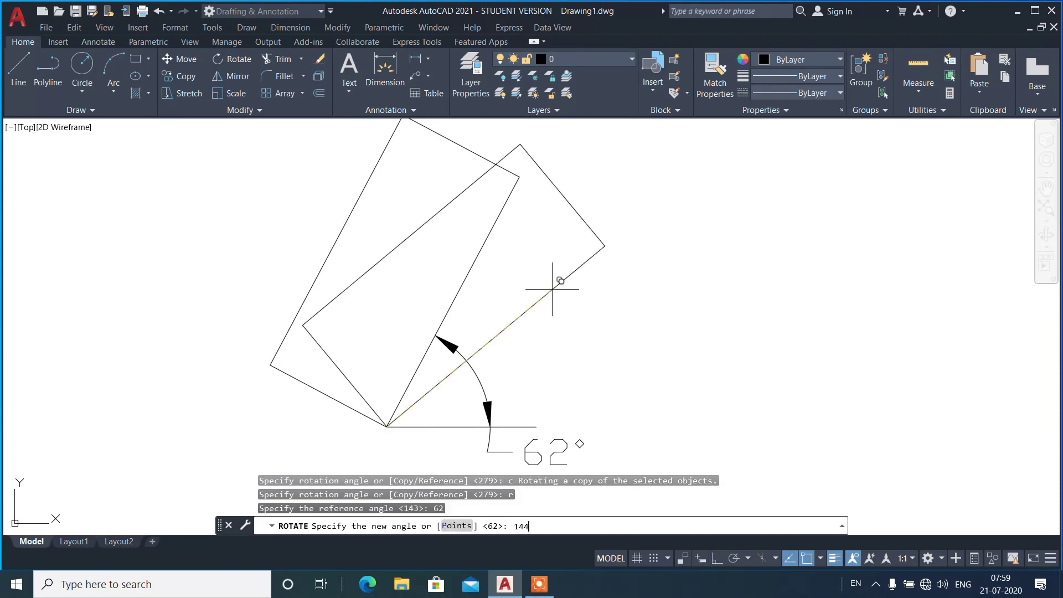
{"action": "key", "text": "Return"}
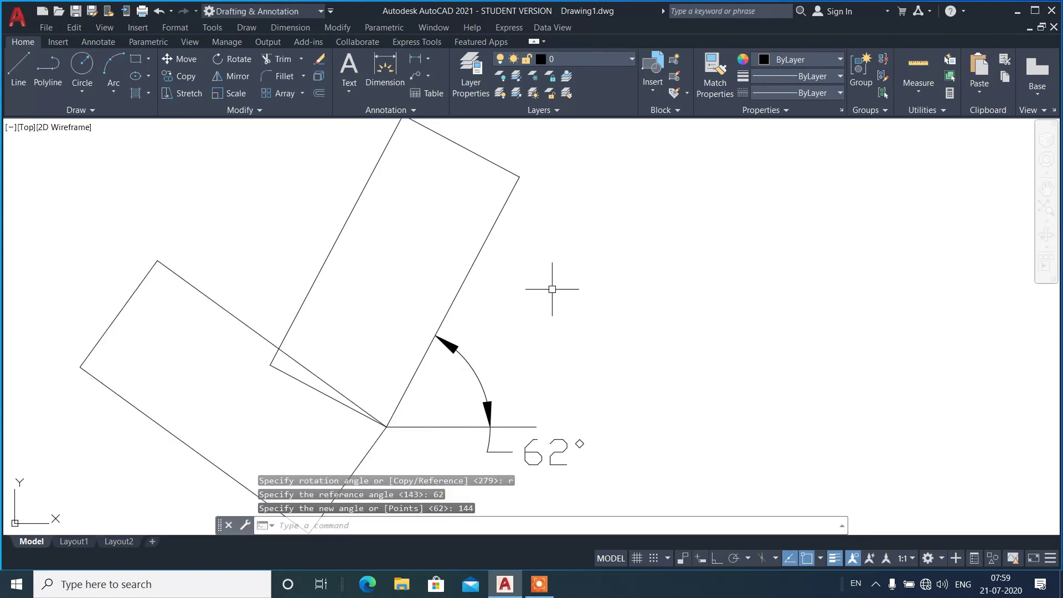
Dimension the 144° angle between the horizontal line and the copy's edge.
{"action": "type", "text": "dan"}
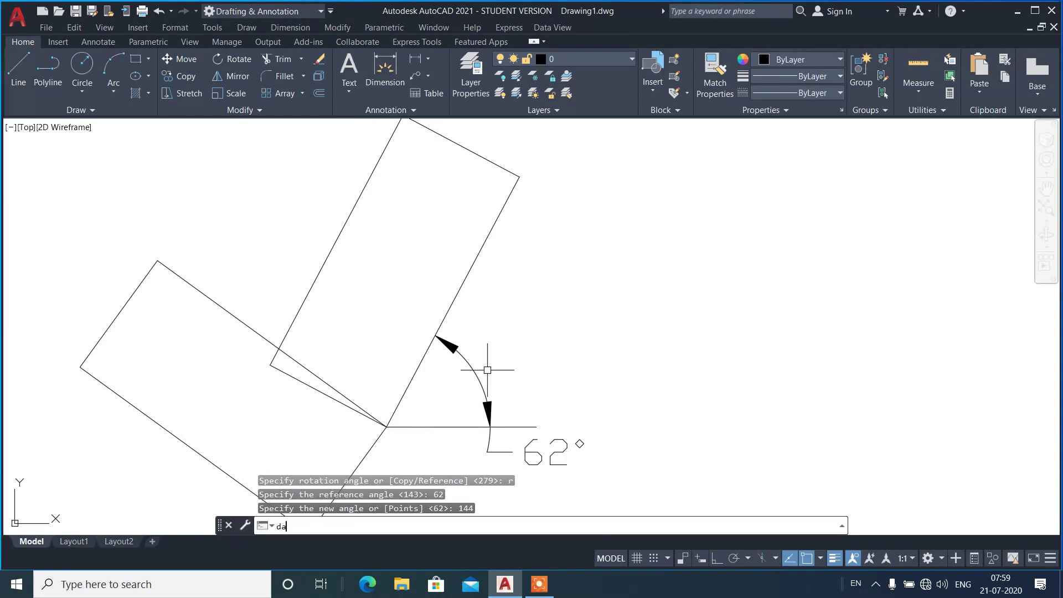
{"action": "key", "text": "Return"}
{"action": "left_click", "coordinate": [428, 427]}
{"action": "left_click", "coordinate": [360, 404]}
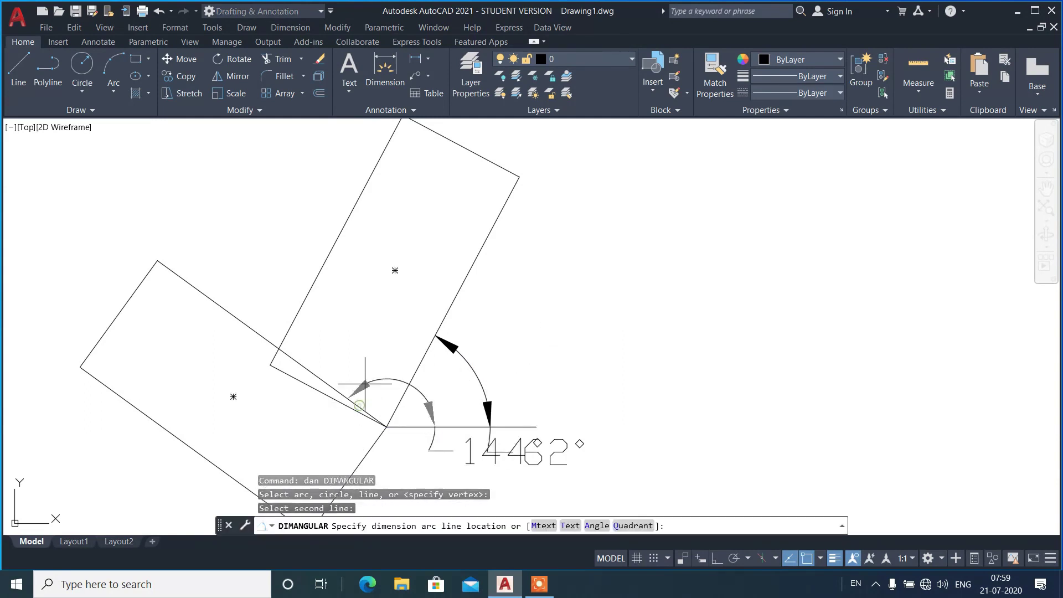
{"action": "left_click", "coordinate": [418, 304]}
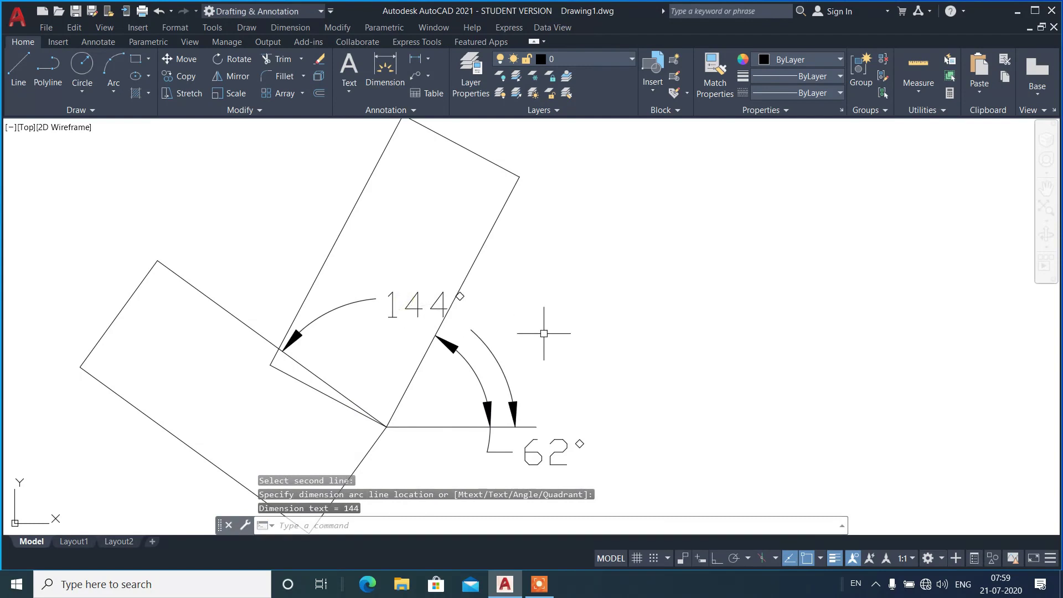
Zoom out and erase all rectangles, lines and dimensions.
{"action": "scroll", "coordinate": [540, 298], "scroll_direction": "down", "scroll_amount": 3}
{"action": "scroll", "coordinate": [502, 408], "scroll_direction": "down", "scroll_amount": 1}
{"action": "left_click", "coordinate": [503, 408]}
{"action": "left_click", "coordinate": [240, 238]}
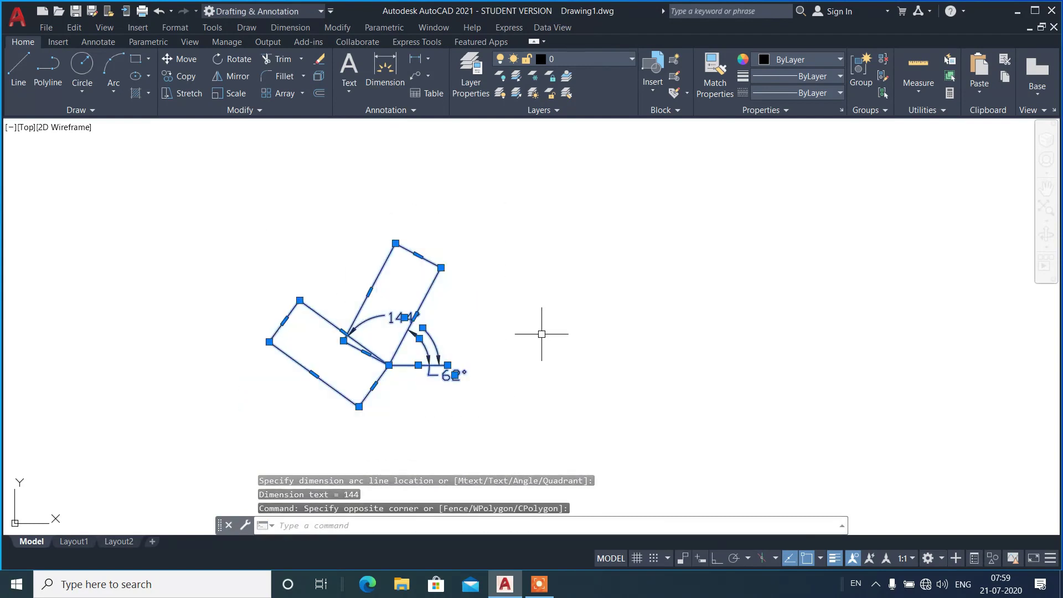
{"action": "type", "text": "e"}
{"action": "key", "text": "Return"}
Draw a three-segment line path: down-right slope, horizontal stretch, then upward slope.
{"action": "type", "text": "l"}
{"action": "key", "text": "Return"}
{"action": "left_click", "coordinate": [291, 301]}
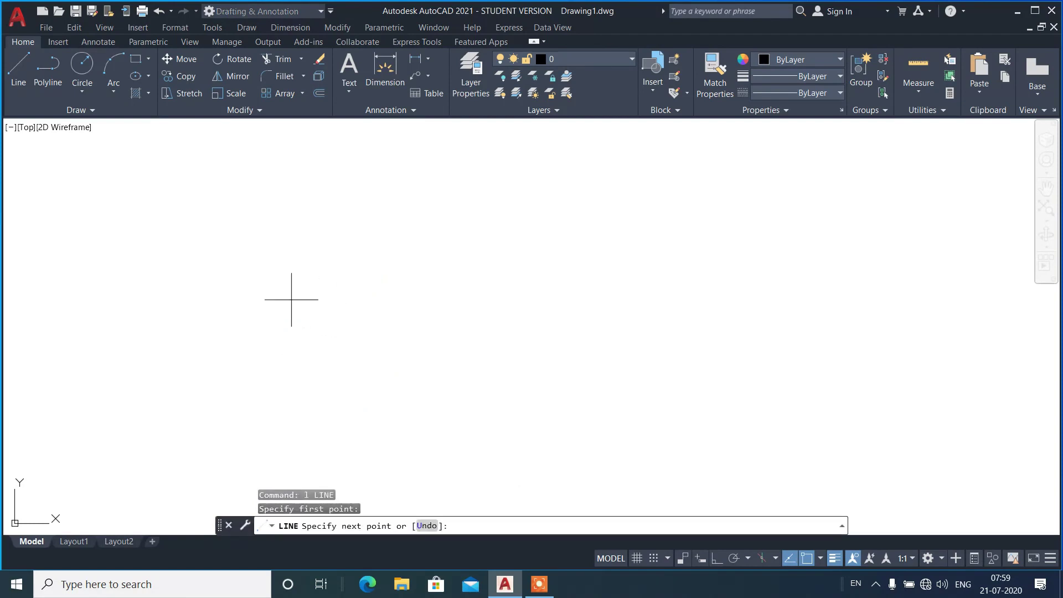
{"action": "left_click", "coordinate": [466, 409]}
{"action": "left_click", "coordinate": [720, 558]}
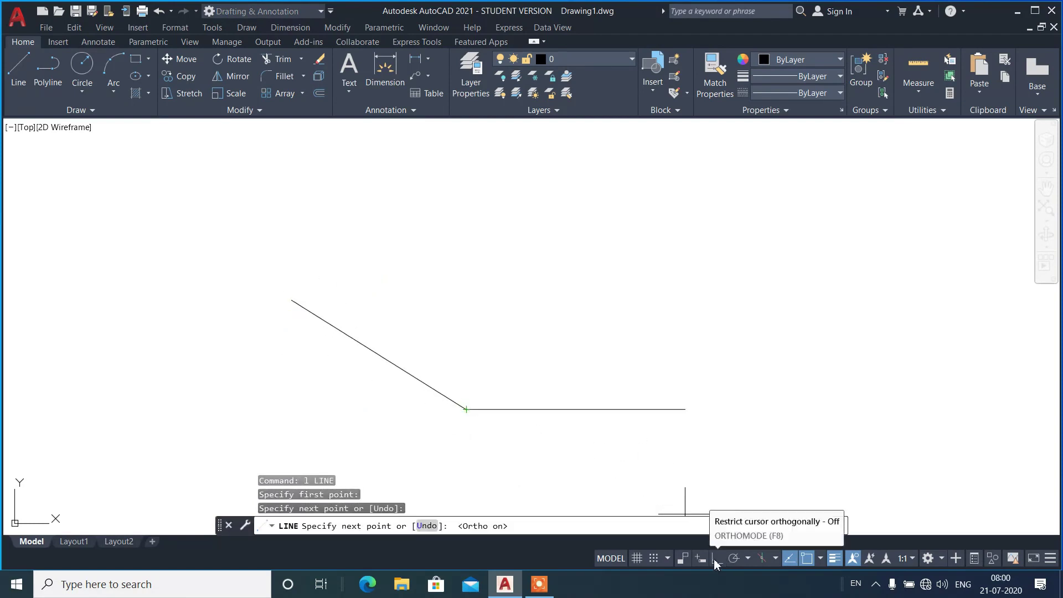
{"action": "left_click", "coordinate": [681, 409]}
{"action": "left_click", "coordinate": [720, 558]}
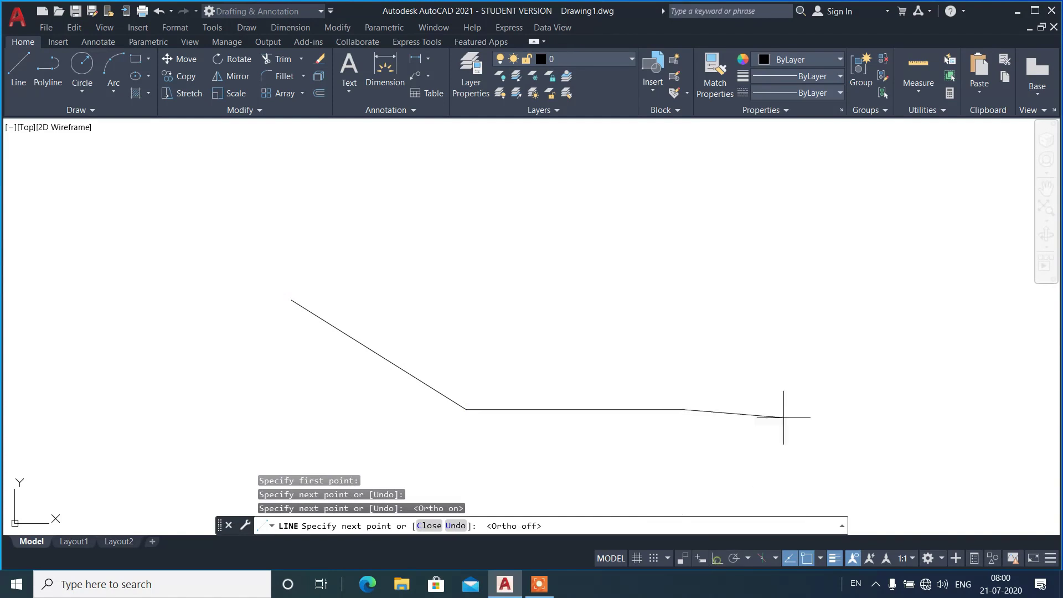
{"action": "left_click", "coordinate": [830, 275]}
{"action": "key", "text": "Return"}
Change the path's lines to red.
{"action": "left_click", "coordinate": [800, 415]}
{"action": "left_click", "coordinate": [289, 296]}
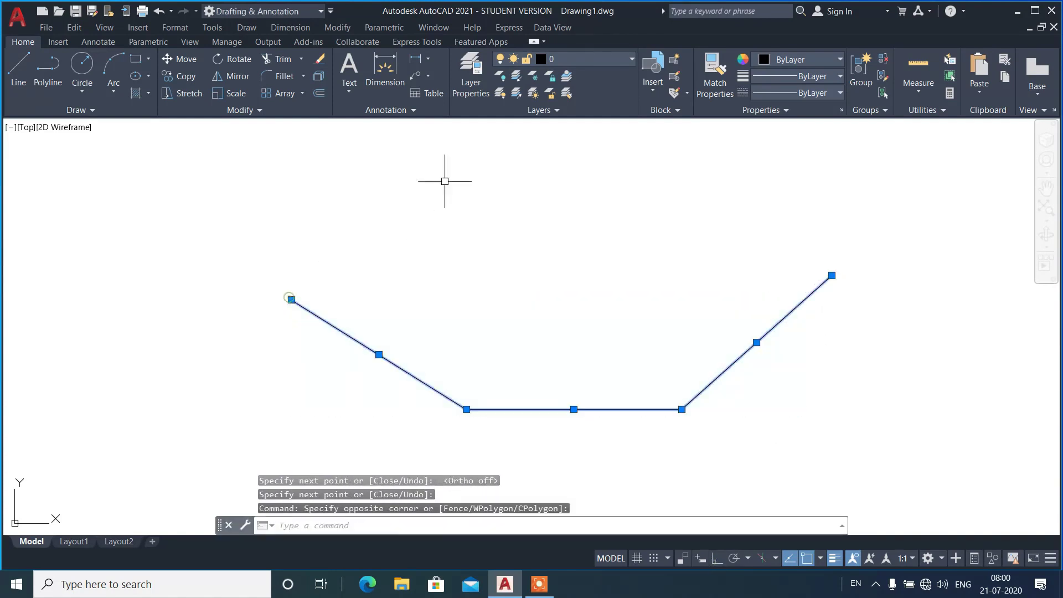
{"action": "left_click", "coordinate": [794, 61]}
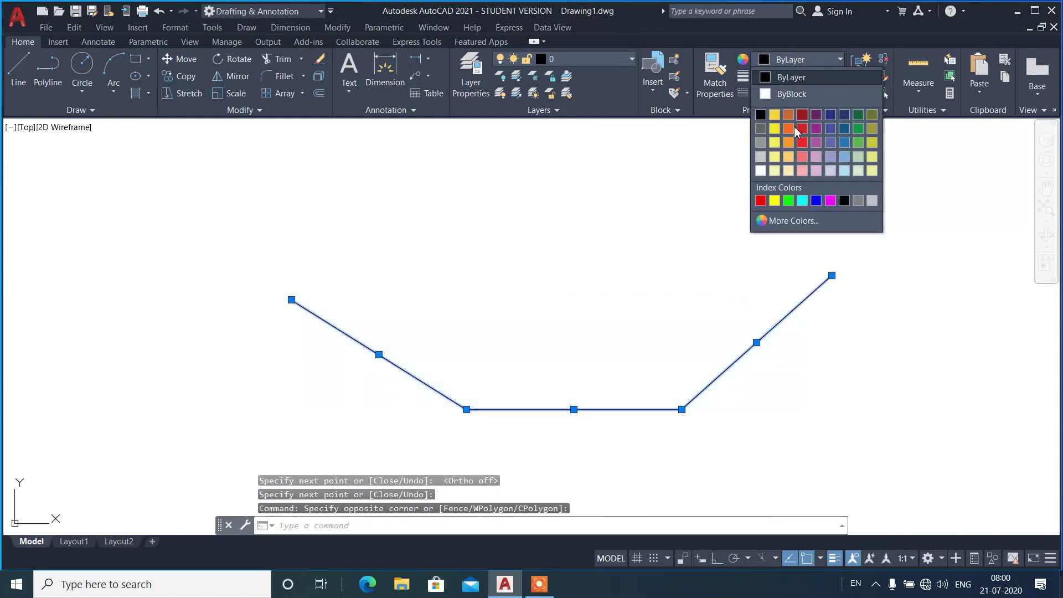
{"action": "left_click", "coordinate": [759, 200]}
{"action": "key", "text": "Escape"}
Begin a rectangle by placing its first corner inside the trough.
{"action": "type", "text": "re"}
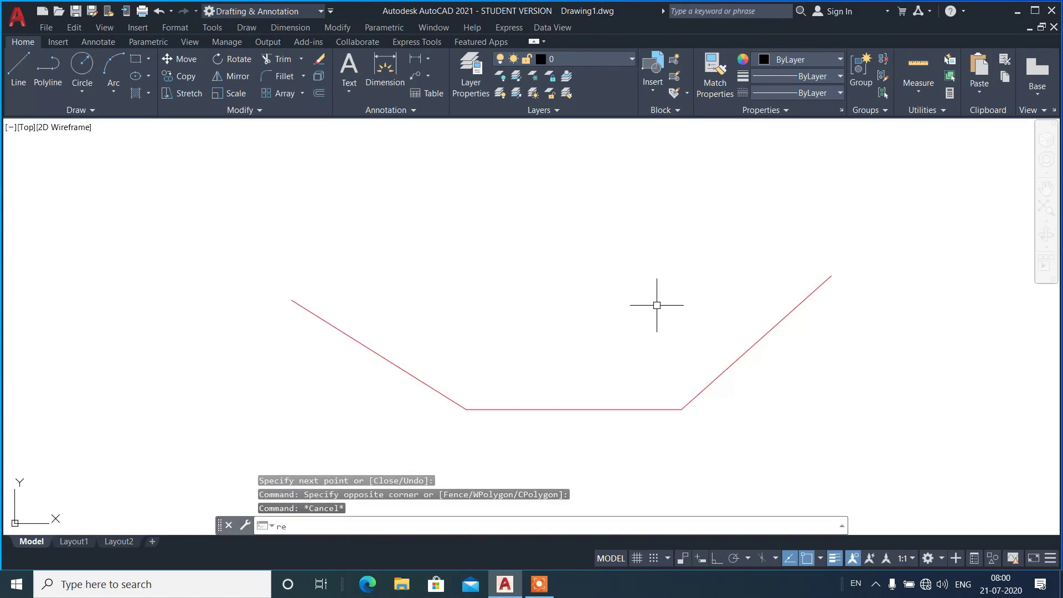
{"action": "type", "text": "c"}
{"action": "key", "text": "Return"}
{"action": "left_click", "coordinate": [527, 351]}
Finish the rectangle and tilt it about 67° around its lower-left corner.
{"action": "left_click", "coordinate": [663, 289]}
{"action": "left_click", "coordinate": [631, 350]}
{"action": "left_click", "coordinate": [607, 329]}
{"action": "type", "text": "ro"}
{"action": "key", "text": "Return"}
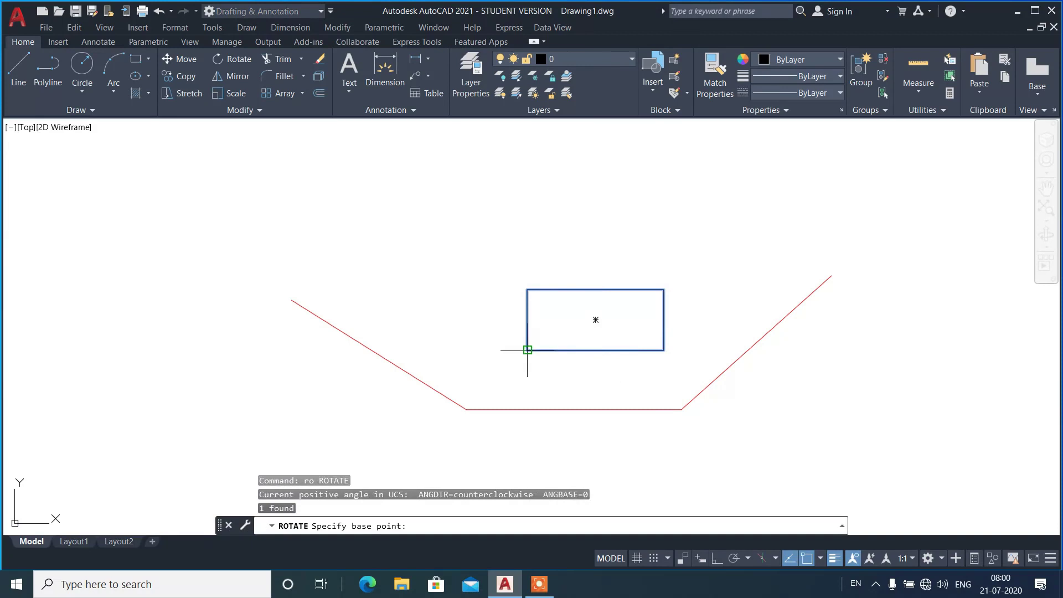
{"action": "left_click", "coordinate": [527, 350]}
{"action": "left_click", "coordinate": [586, 207]}
Move the rectangle to sit above the right slope of the red path.
{"action": "left_click", "coordinate": [591, 297]}
{"action": "left_click", "coordinate": [524, 280]}
{"action": "type", "text": "m"}
{"action": "key", "text": "Return"}
{"action": "left_click", "coordinate": [529, 351]}
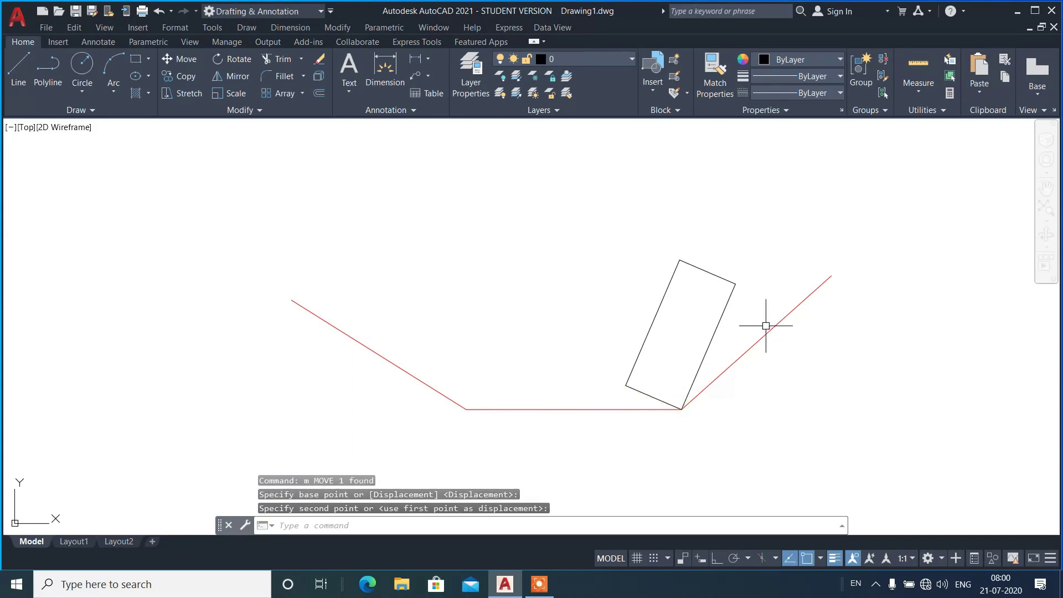
{"action": "left_click_drag", "start_coordinate": [743, 308], "coordinate": [683, 304]}
{"action": "type", "text": "m"}
{"action": "key", "text": "Return"}
{"action": "left_click", "coordinate": [681, 335]}
{"action": "left_click", "coordinate": [635, 294]}
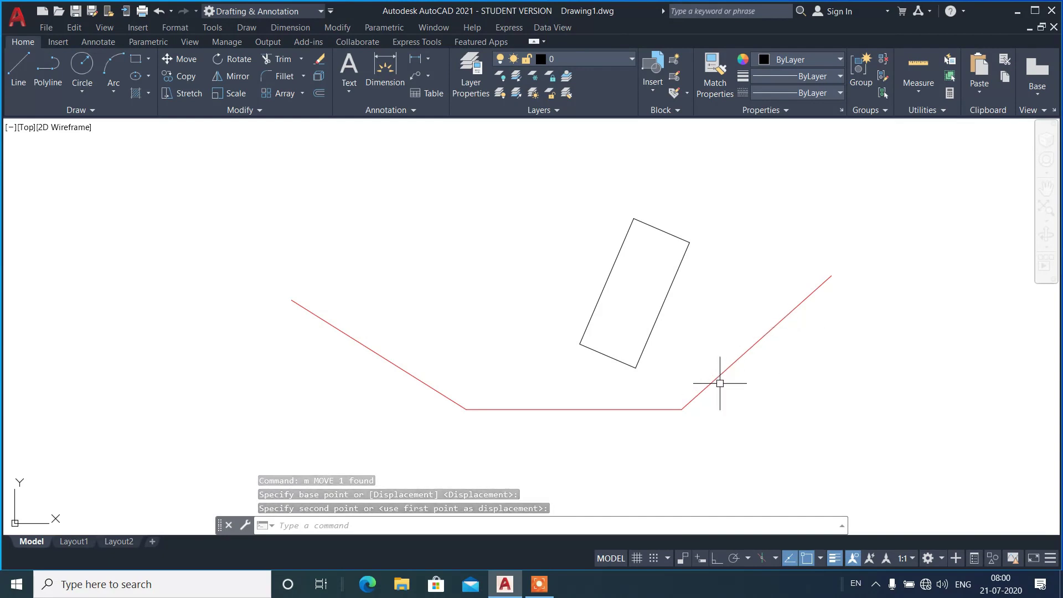
Rotate the rectangle by Reference Points so its edge matches the right red slope.
{"action": "type", "text": "ro"}
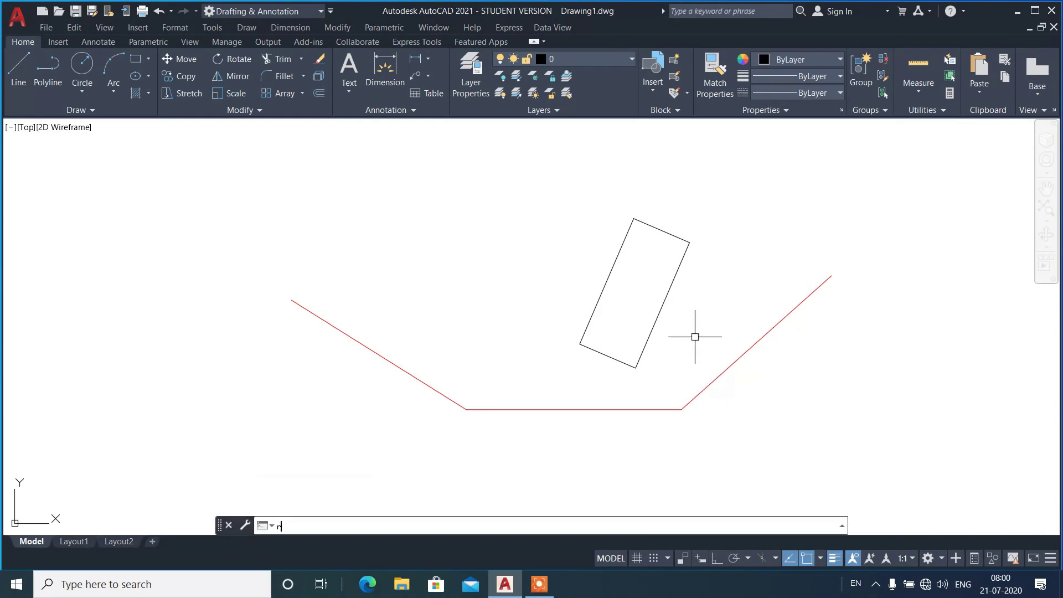
{"action": "key", "text": "Return"}
{"action": "left_click_drag", "start_coordinate": [676, 332], "coordinate": [638, 316]}
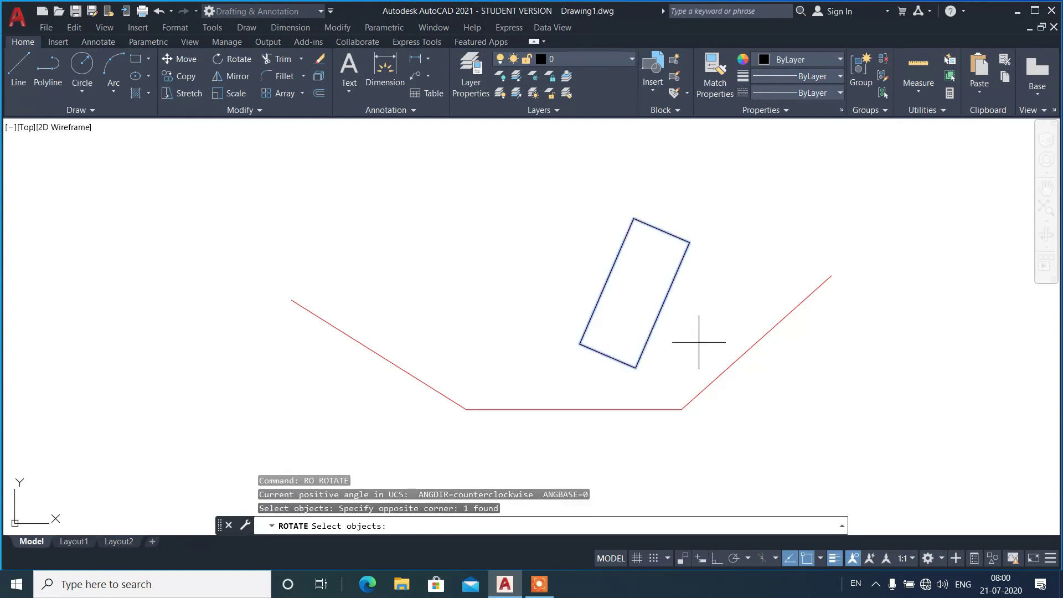
{"action": "key", "text": "Return"}
{"action": "left_click", "coordinate": [636, 367]}
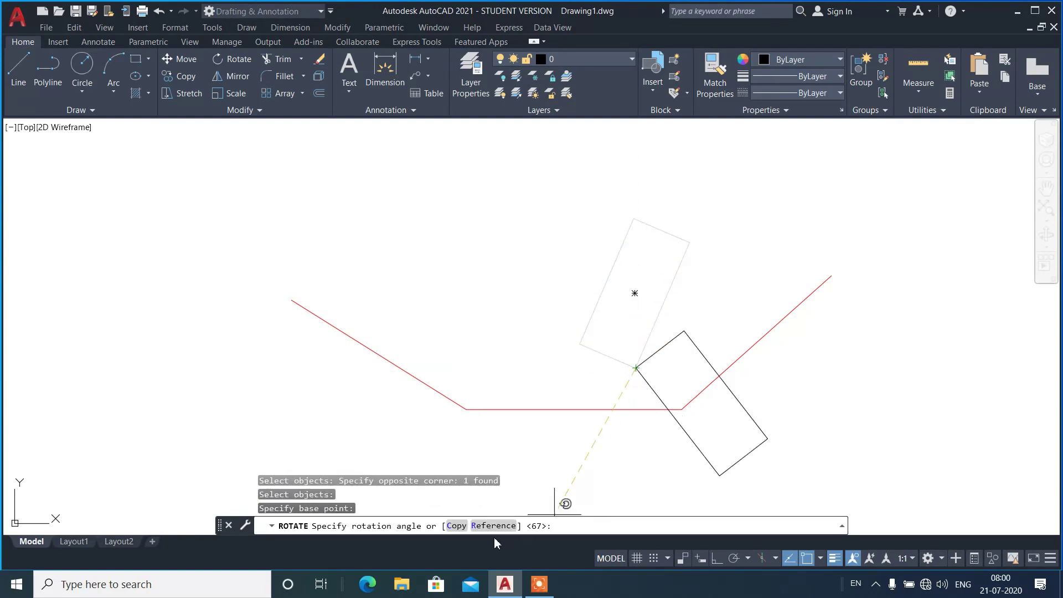
{"action": "type", "text": "R"}
{"action": "key", "text": "Return"}
{"action": "scroll", "coordinate": [817, 321], "scroll_direction": "up", "scroll_amount": 2}
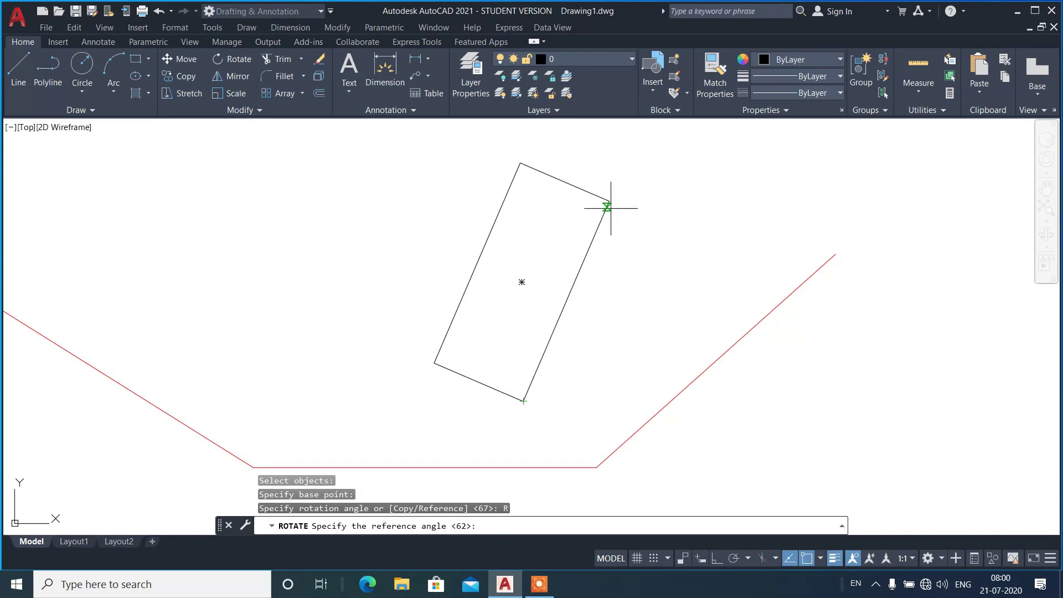
{"action": "left_click", "coordinate": [523, 400]}
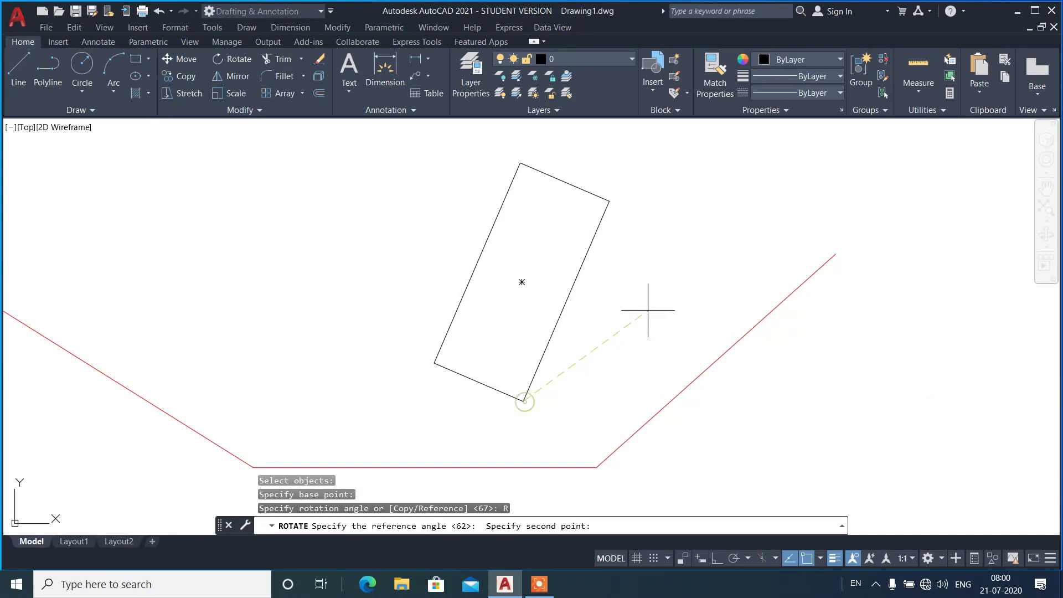
{"action": "left_click", "coordinate": [609, 200]}
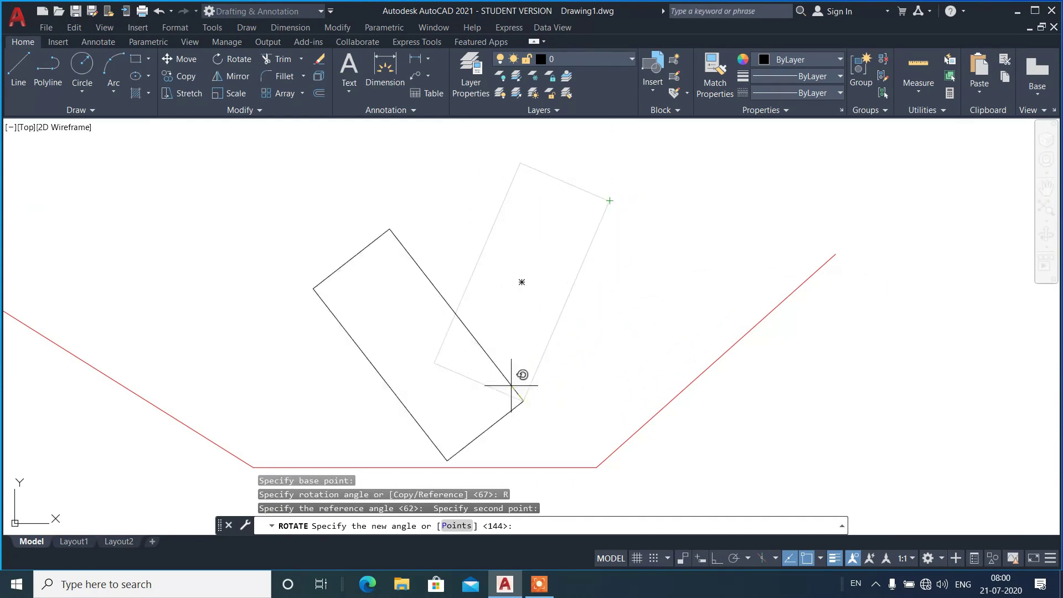
{"action": "left_click", "coordinate": [457, 526]}
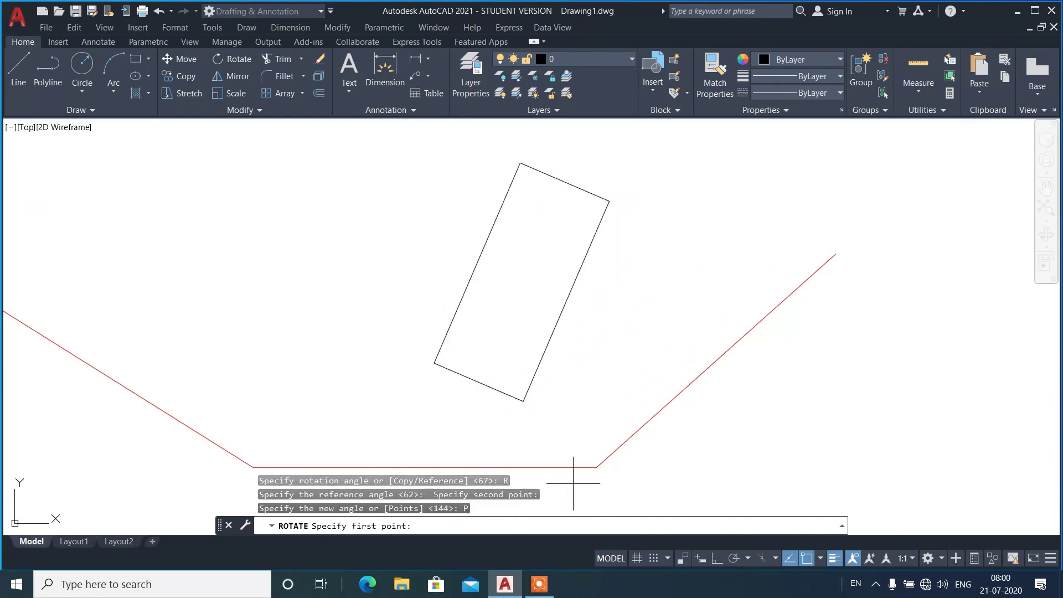
{"action": "left_click", "coordinate": [597, 467]}
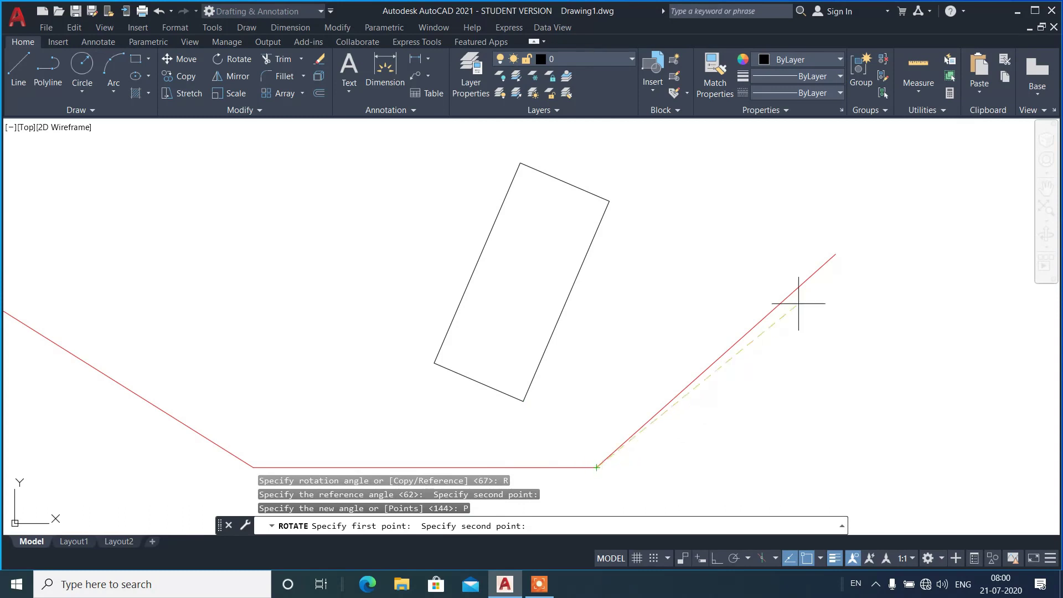
{"action": "left_click", "coordinate": [835, 254]}
Move the rectangle's lower corner onto the path's lower-right bend.
{"action": "left_click", "coordinate": [659, 339]}
{"action": "left_click", "coordinate": [591, 311]}
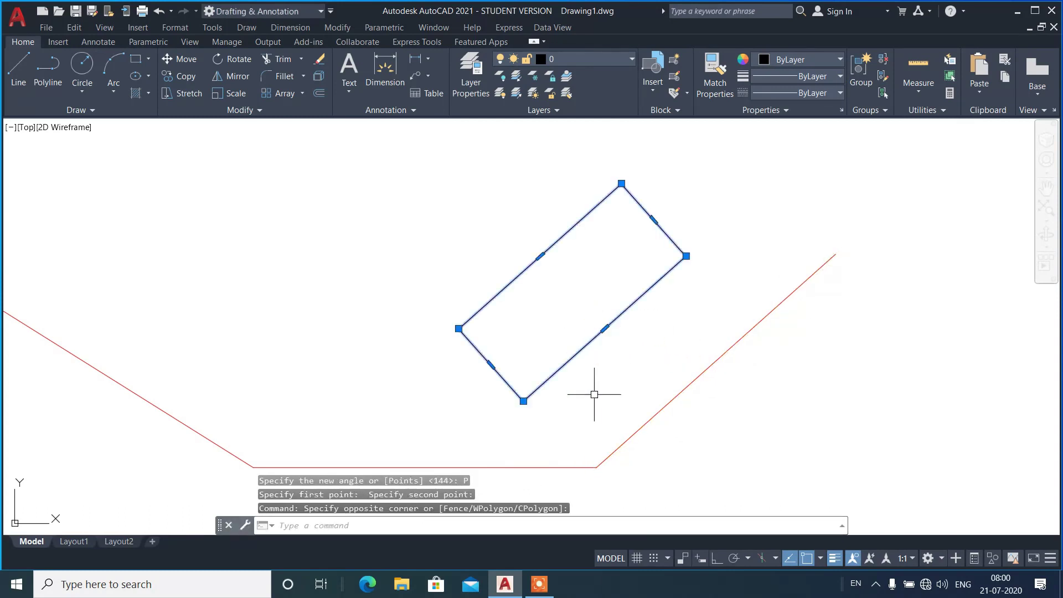
{"action": "type", "text": "m"}
{"action": "key", "text": "Return"}
{"action": "left_click", "coordinate": [523, 401]}
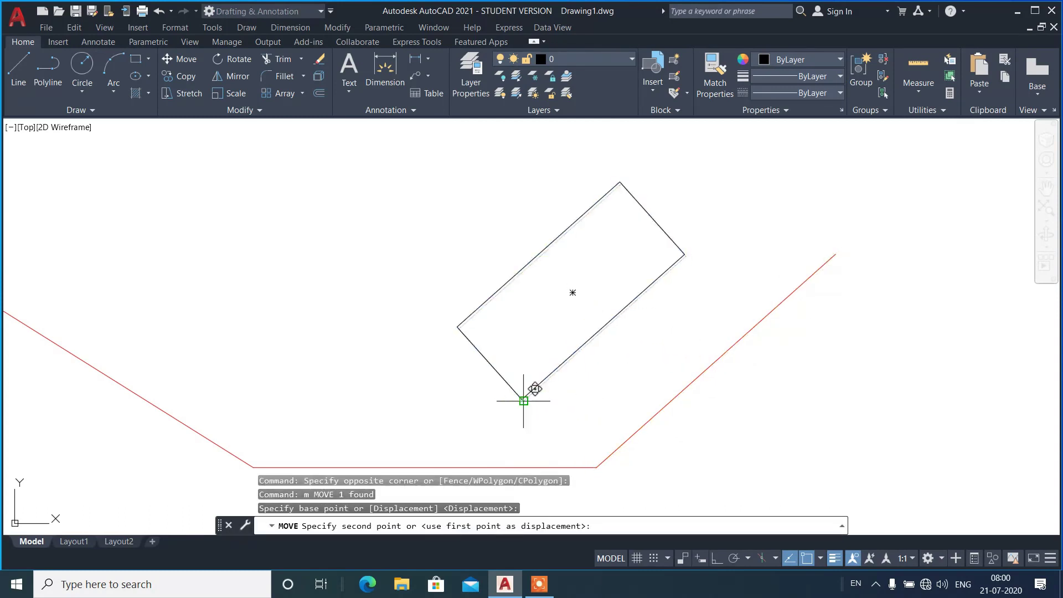
{"action": "left_click", "coordinate": [605, 460]}
{"action": "scroll", "coordinate": [819, 321], "scroll_direction": "down", "scroll_amount": 2}
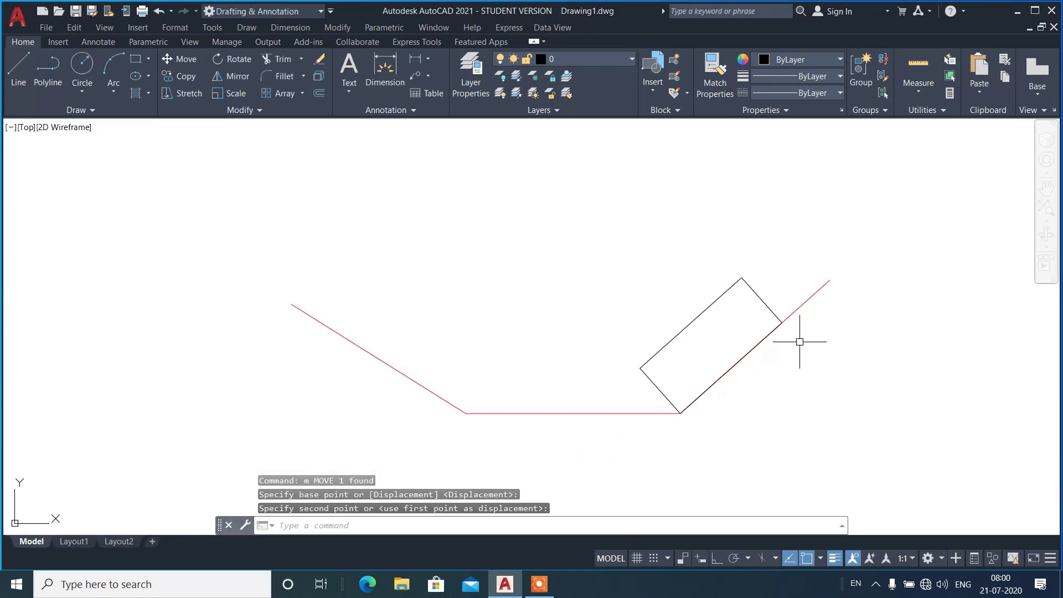
{"action": "scroll", "coordinate": [771, 351], "scroll_direction": "up", "scroll_amount": 2}
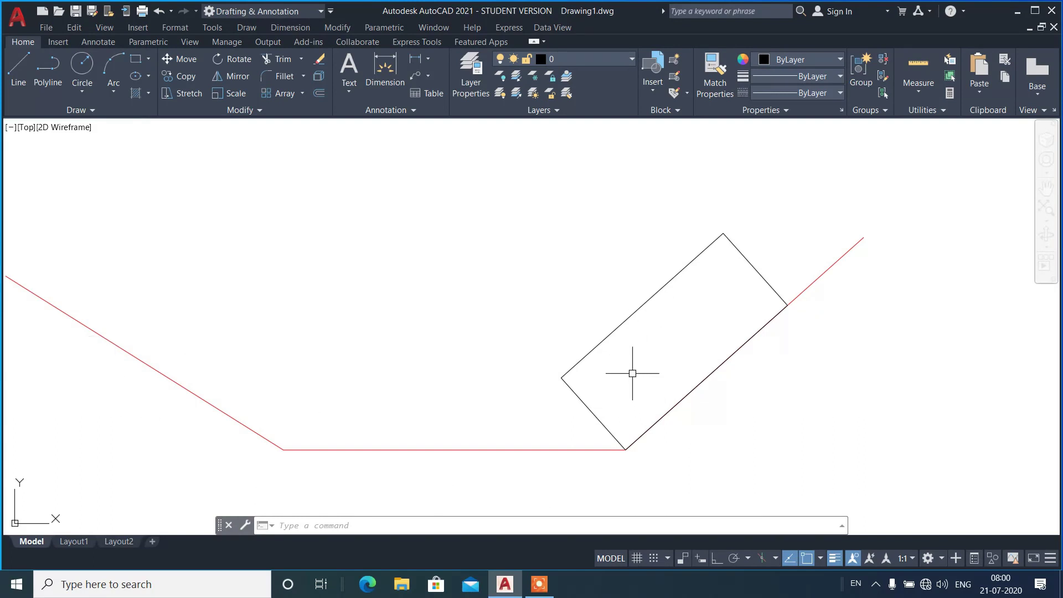
Start rotating a copy of the rectangle, pivoting on its left corner.
{"action": "type", "text": "ro"}
{"action": "key", "text": "Return"}
{"action": "left_click", "coordinate": [642, 359]}
{"action": "left_click", "coordinate": [557, 303]}
{"action": "key", "text": "Return"}
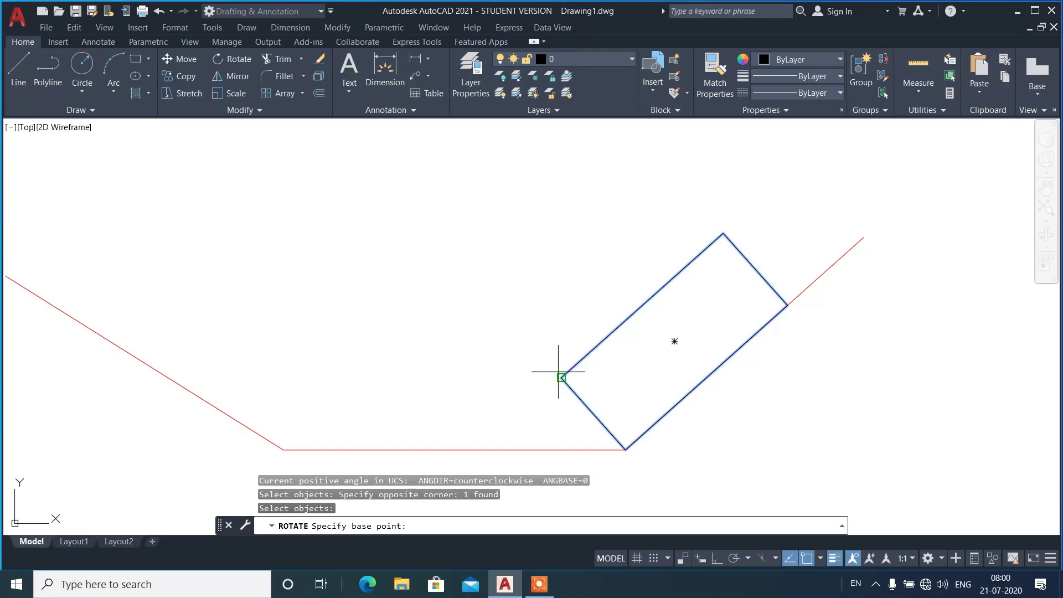
{"action": "left_click", "coordinate": [561, 377]}
{"action": "type", "text": "c"}
{"action": "key", "text": "Return"}
Use a reference angle to align the copy's edge with the red path's left slope.
{"action": "type", "text": "r"}
{"action": "key", "text": "Return"}
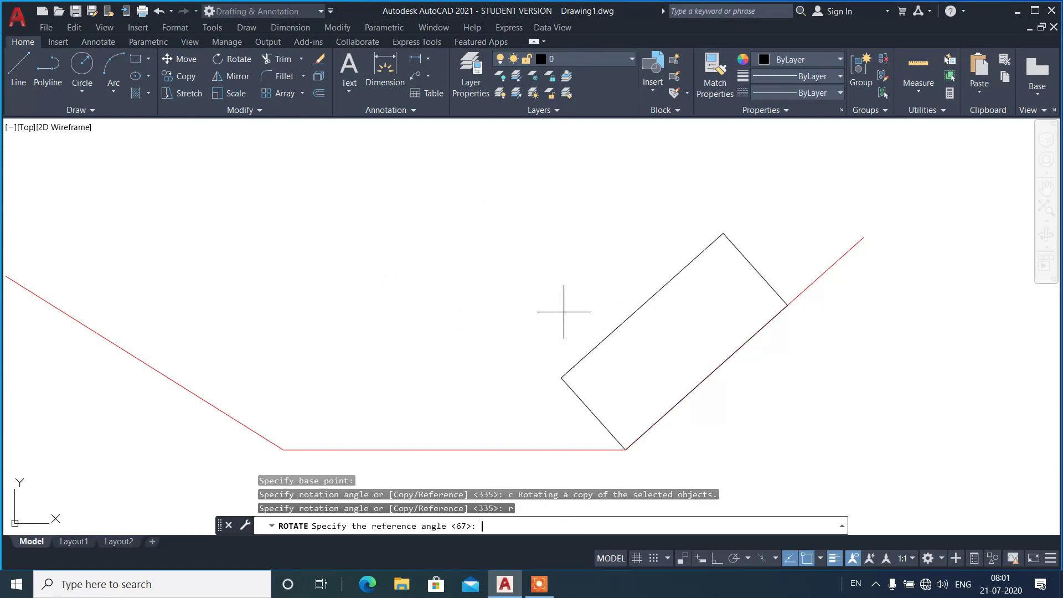
{"action": "left_click", "coordinate": [562, 378]}
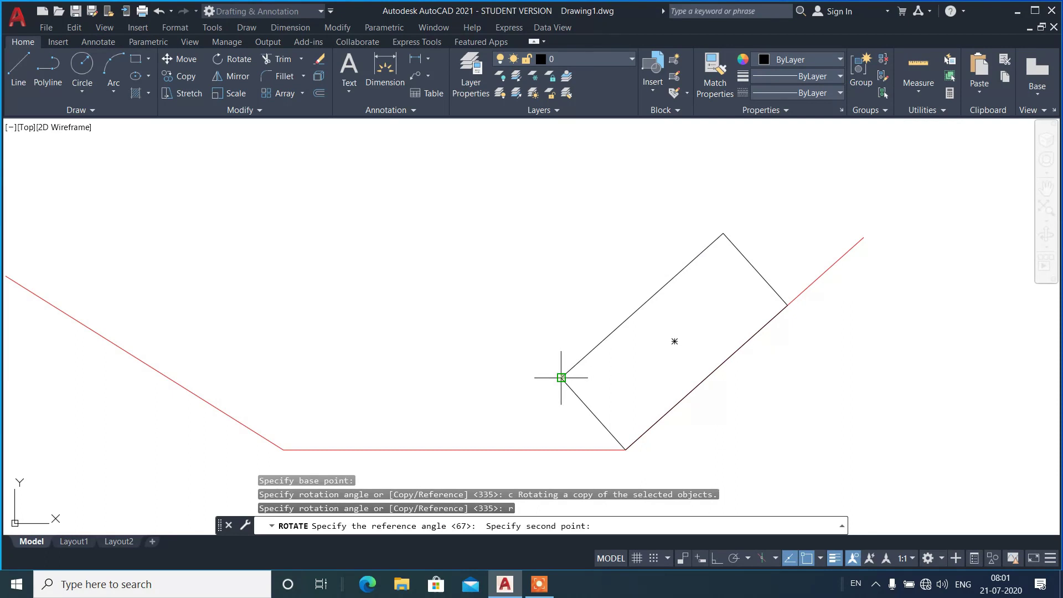
{"action": "left_click", "coordinate": [723, 232]}
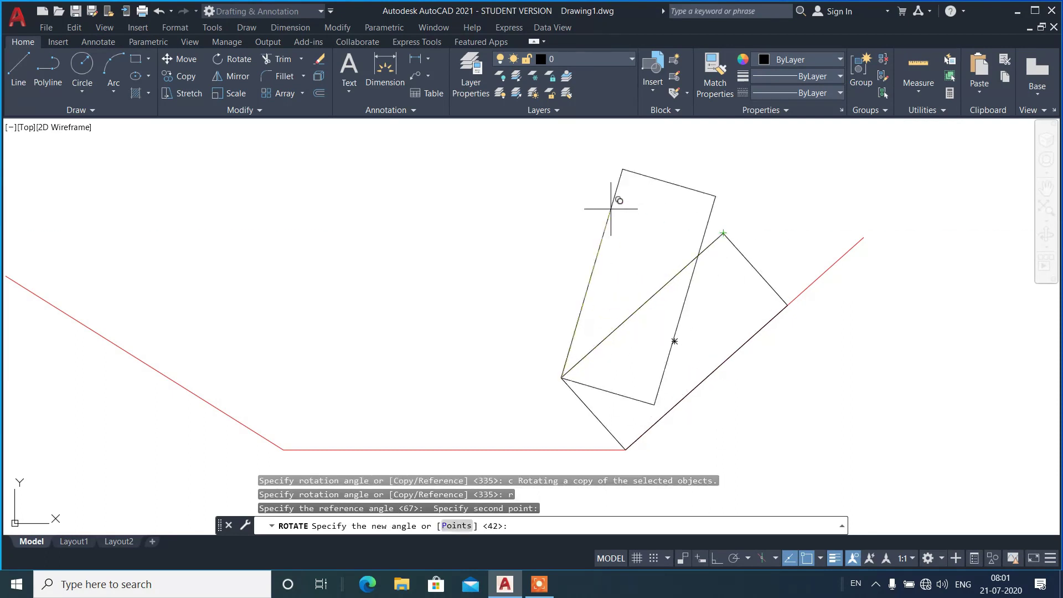
{"action": "left_click", "coordinate": [456, 526]}
{"action": "left_click", "coordinate": [284, 449]}
{"action": "scroll", "coordinate": [368, 438], "scroll_direction": "down", "scroll_amount": 2}
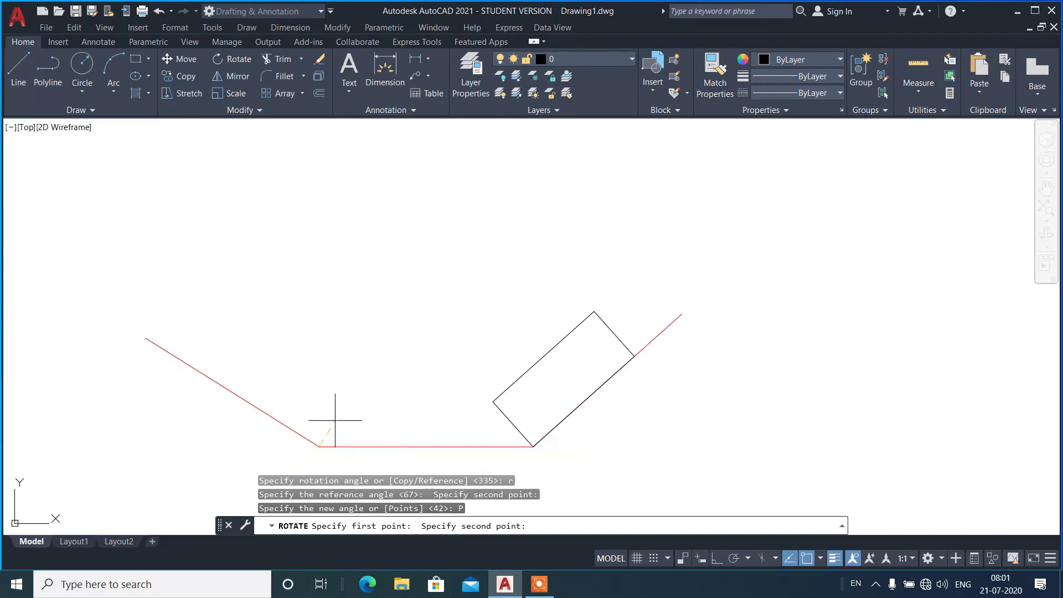
{"action": "left_click", "coordinate": [146, 337]}
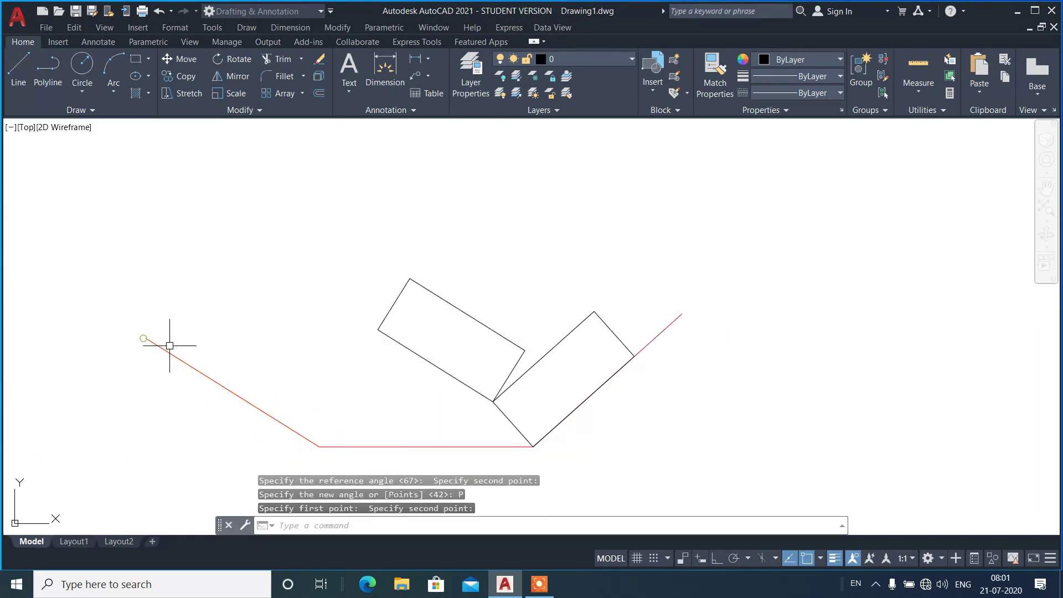
Move the rotated copy so its bottom corner sits on the red path's lower-left bend.
{"action": "left_click_drag", "start_coordinate": [422, 340], "coordinate": [379, 363]}
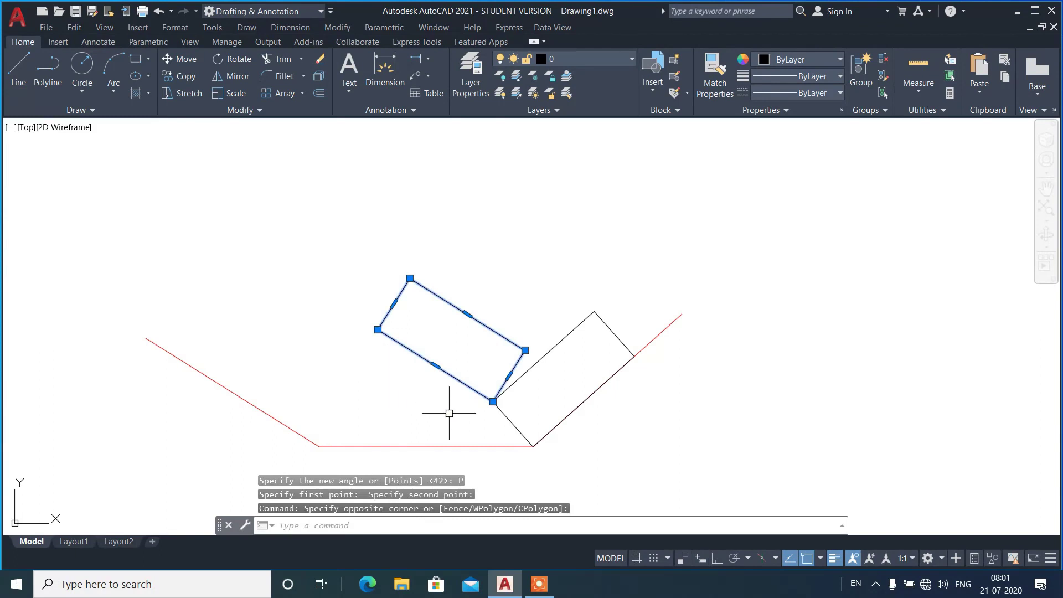
{"action": "type", "text": "m"}
{"action": "key", "text": "Return"}
{"action": "left_click", "coordinate": [493, 401]}
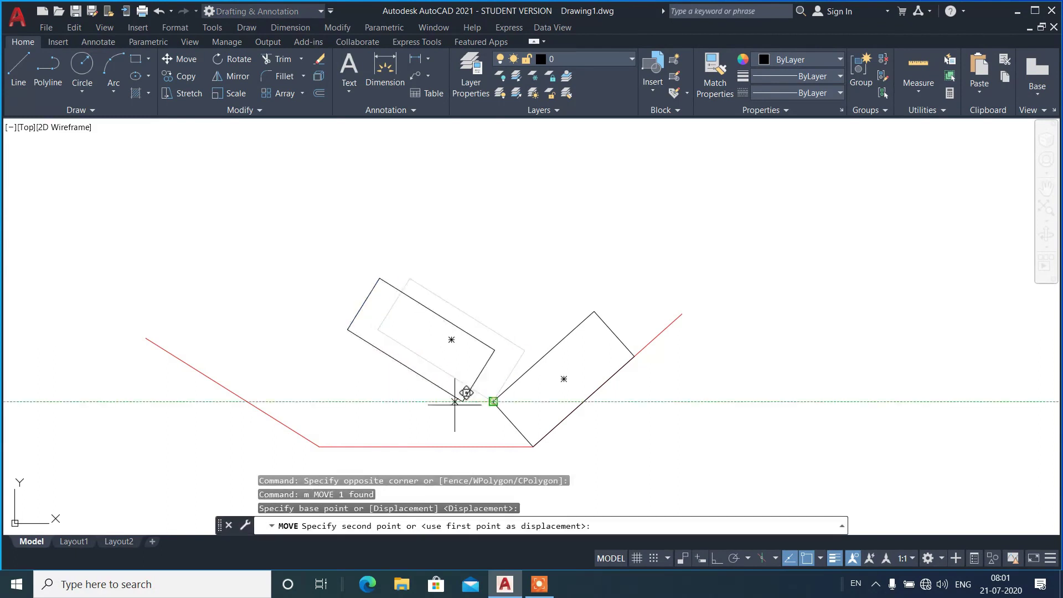
{"action": "left_click", "coordinate": [320, 446]}
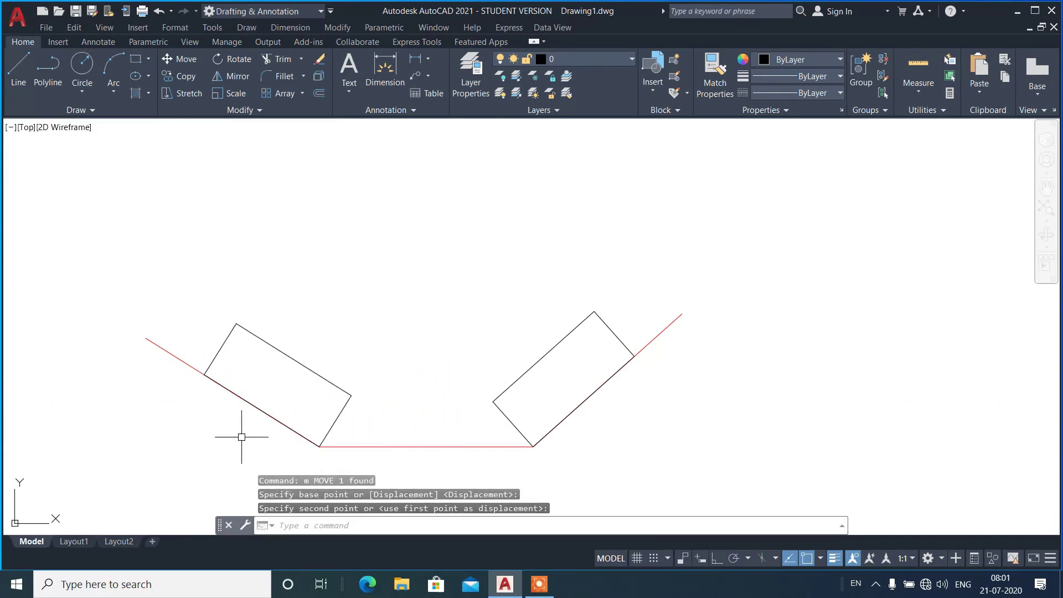
{"action": "scroll", "coordinate": [239, 434], "scroll_direction": "up", "scroll_amount": 2}
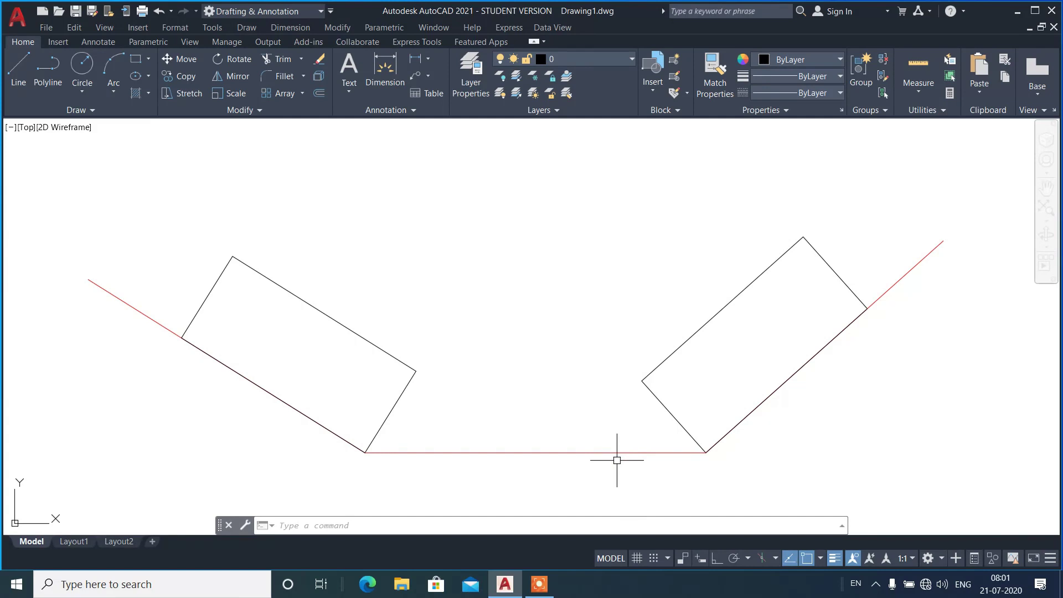
{"action": "scroll", "coordinate": [442, 371], "scroll_direction": "down", "scroll_amount": 2}
{"action": "scroll", "coordinate": [505, 354], "scroll_direction": "up", "scroll_amount": 2}
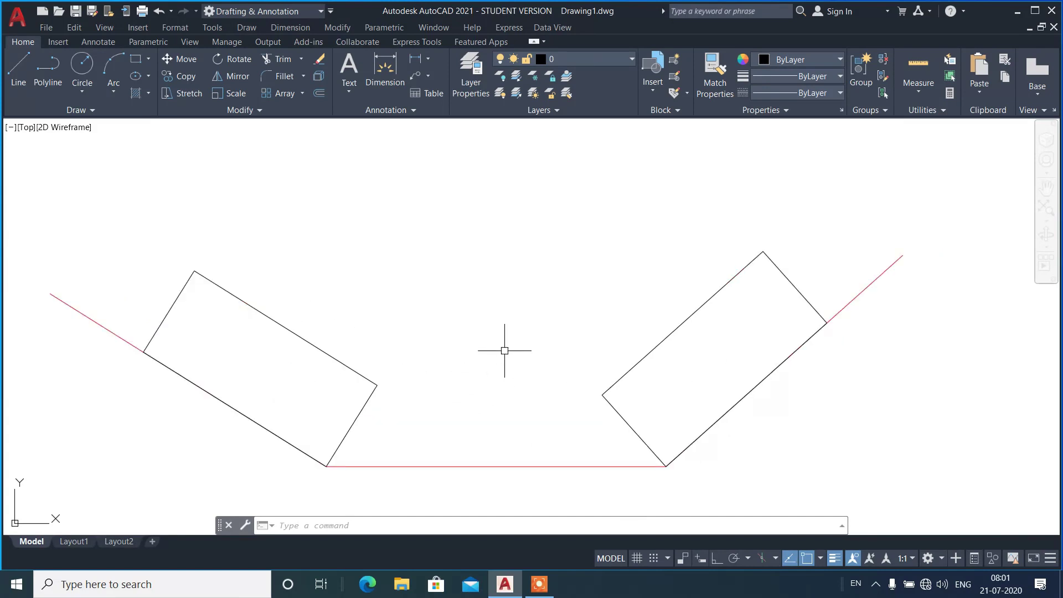